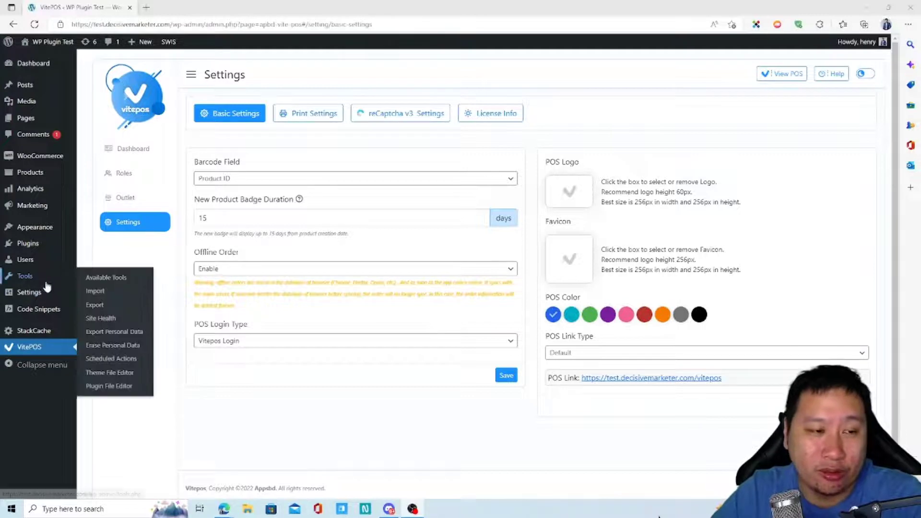
click(307, 418)
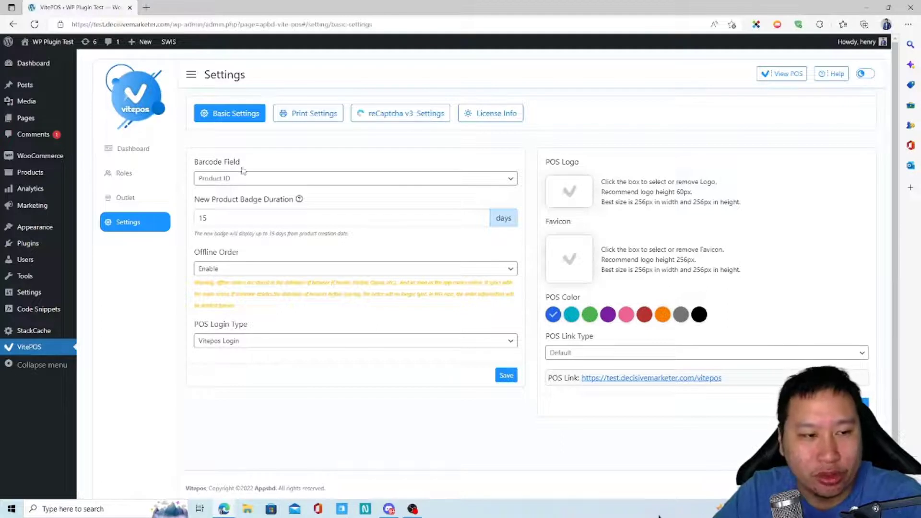
click(232, 183)
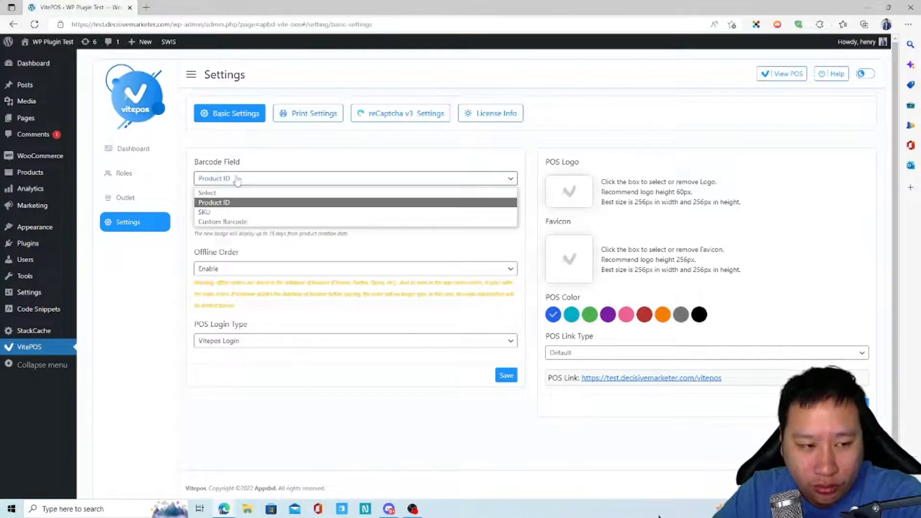
click(233, 179)
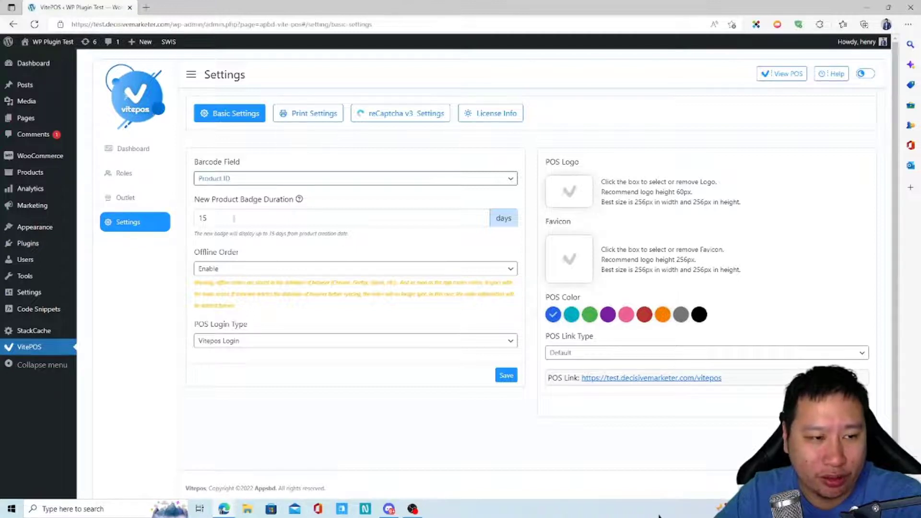
click(236, 180)
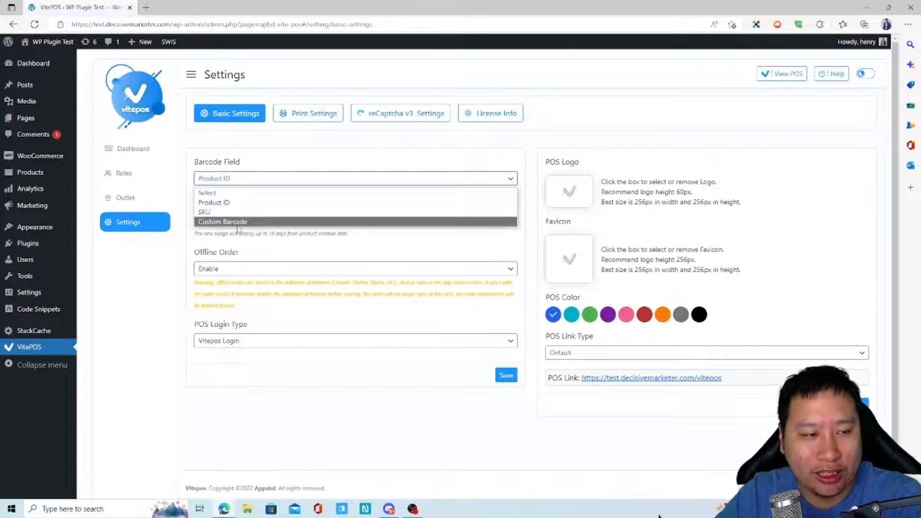
click(167, 261)
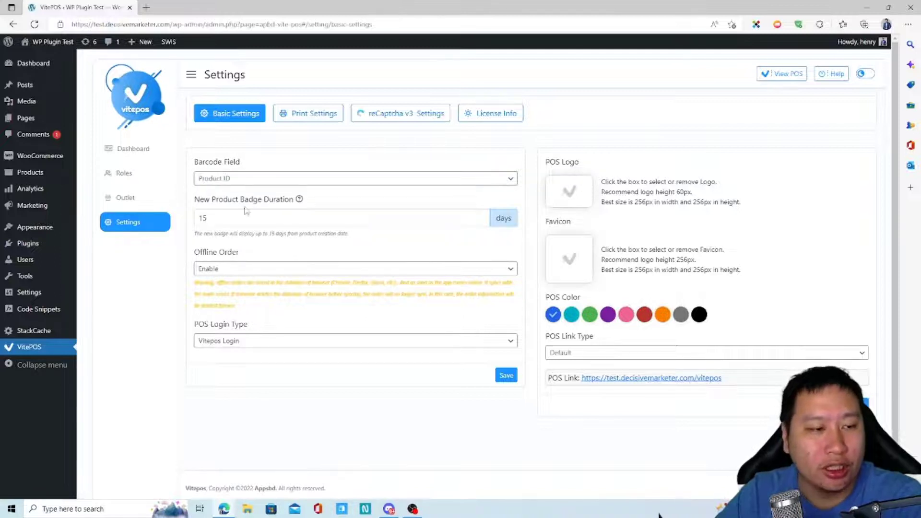
mouse_move(300, 204)
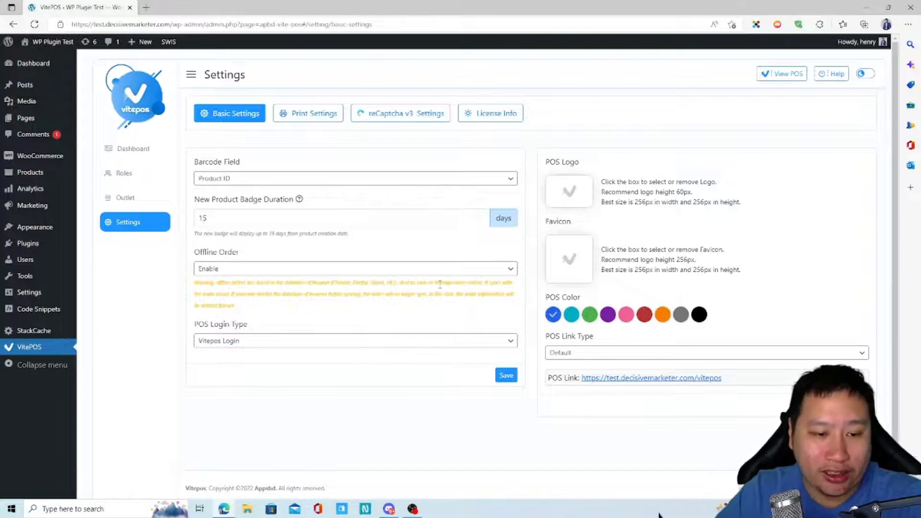
drag(438, 283, 476, 301)
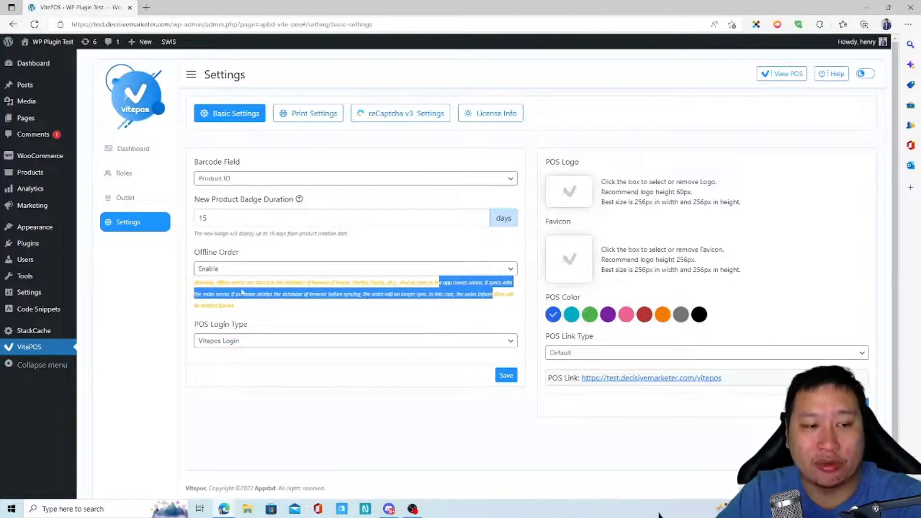
click(277, 302)
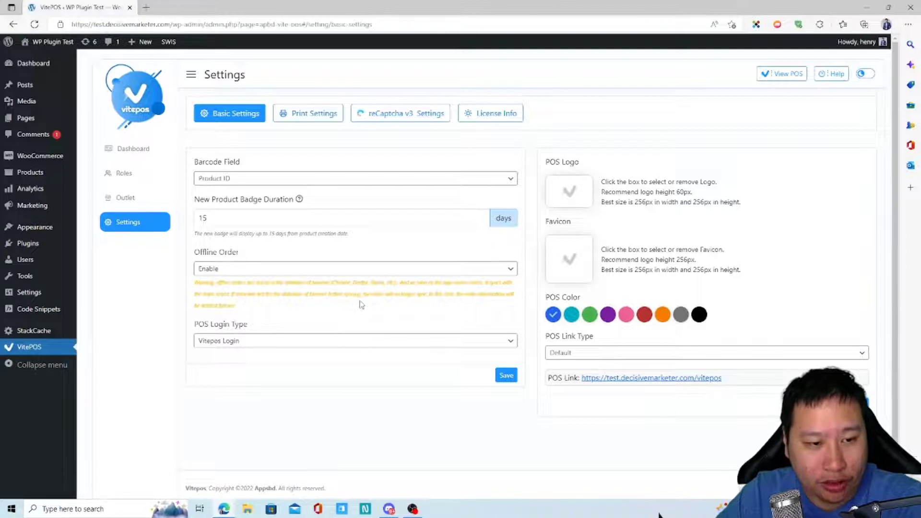
drag(243, 293, 331, 294)
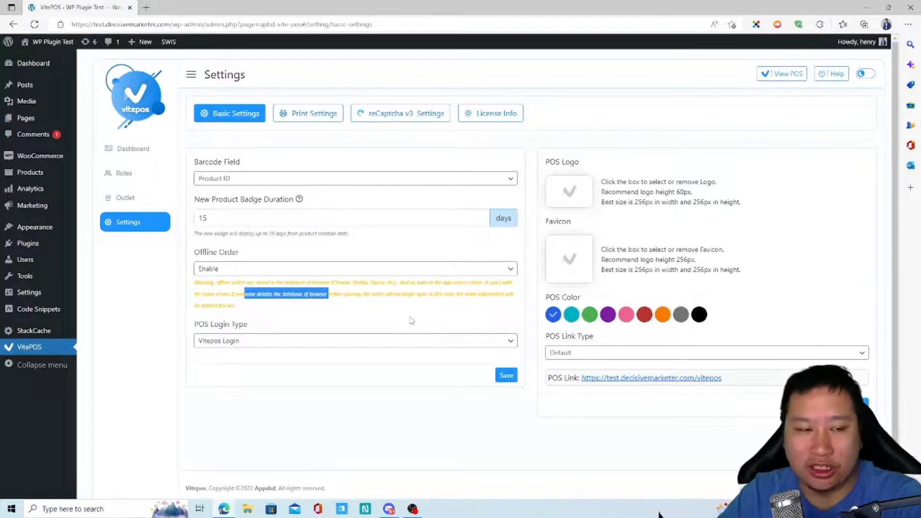
- Check the POS Login Type choices, leaving it at Vitepos Login
click(287, 342)
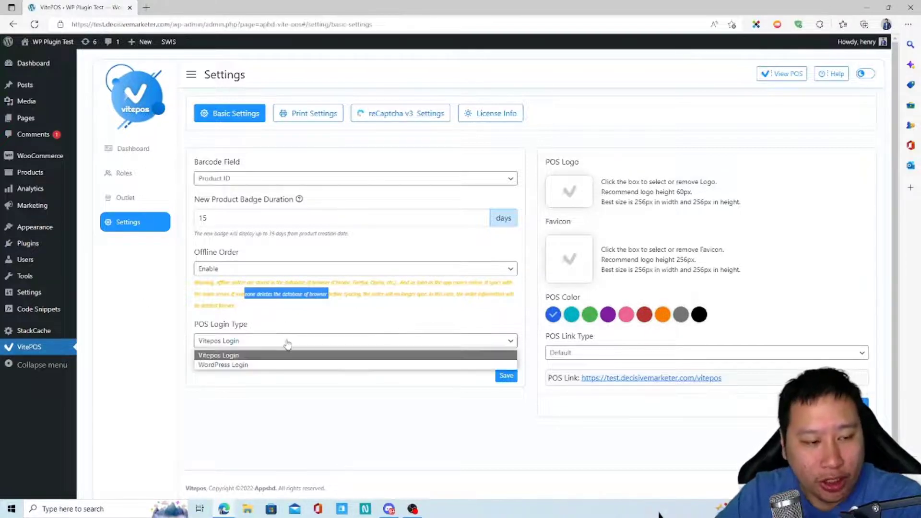
click(240, 399)
click(240, 398)
click(237, 341)
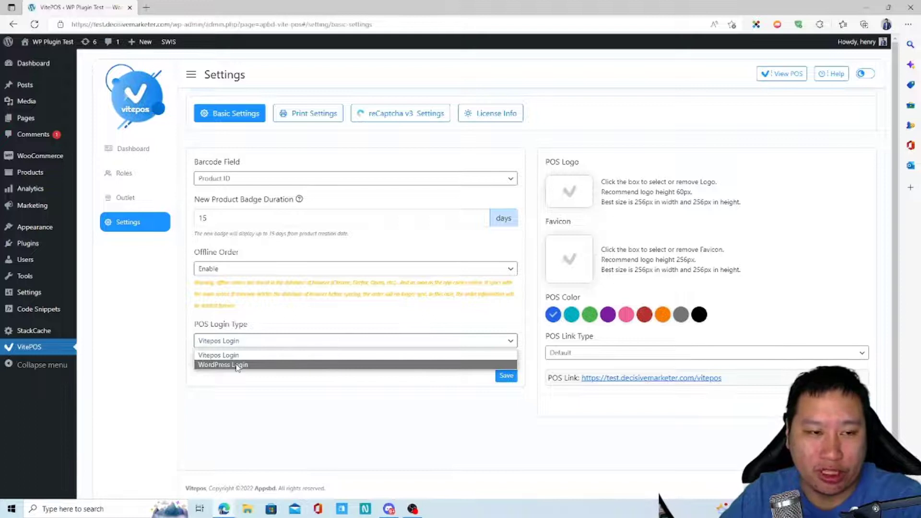
click(666, 256)
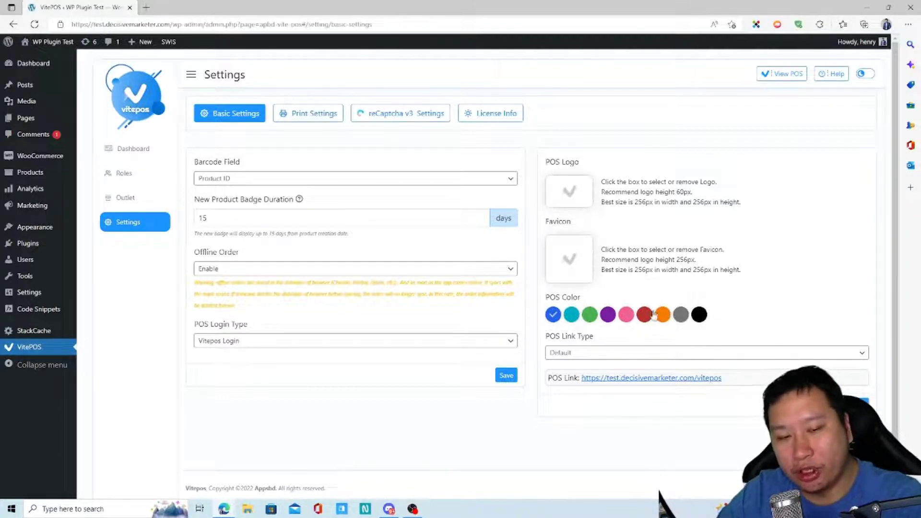
- Keep POS Link Type at Default and open the POS link in a new tab
click(600, 353)
click(598, 367)
click(578, 353)
click(578, 366)
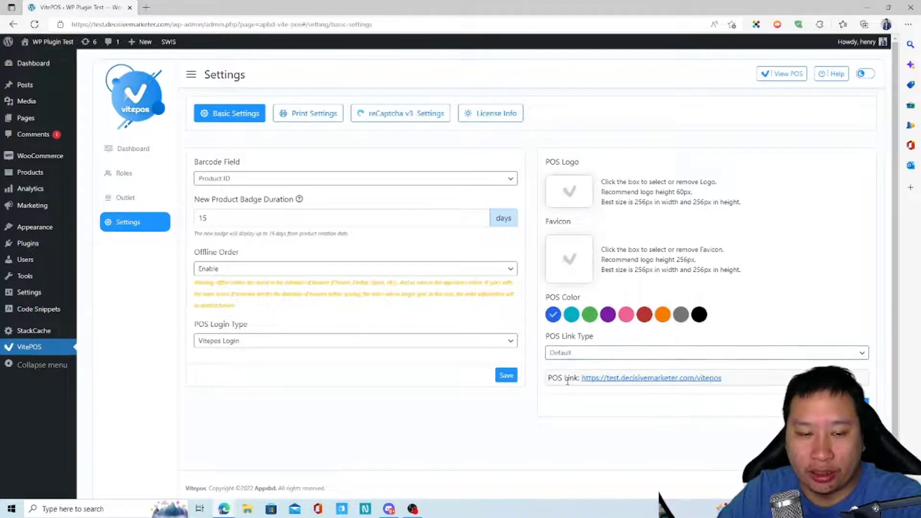
right_click(629, 378)
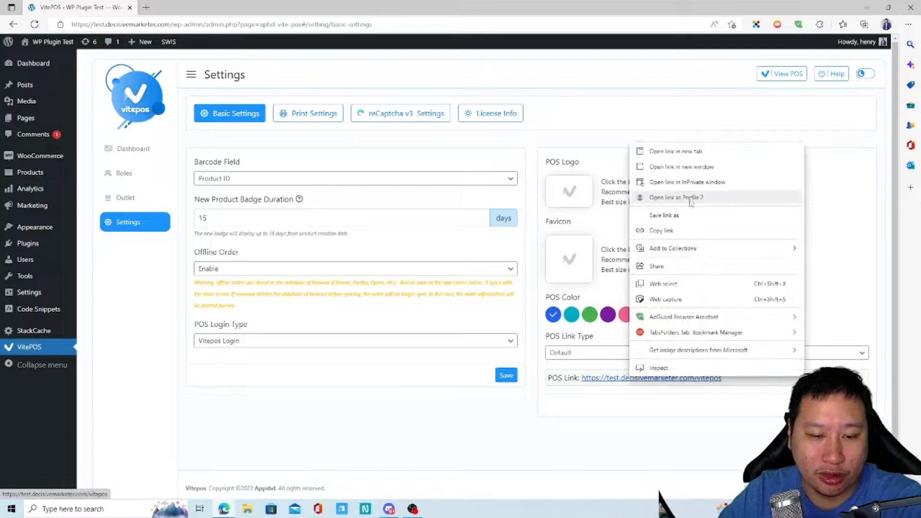
click(681, 151)
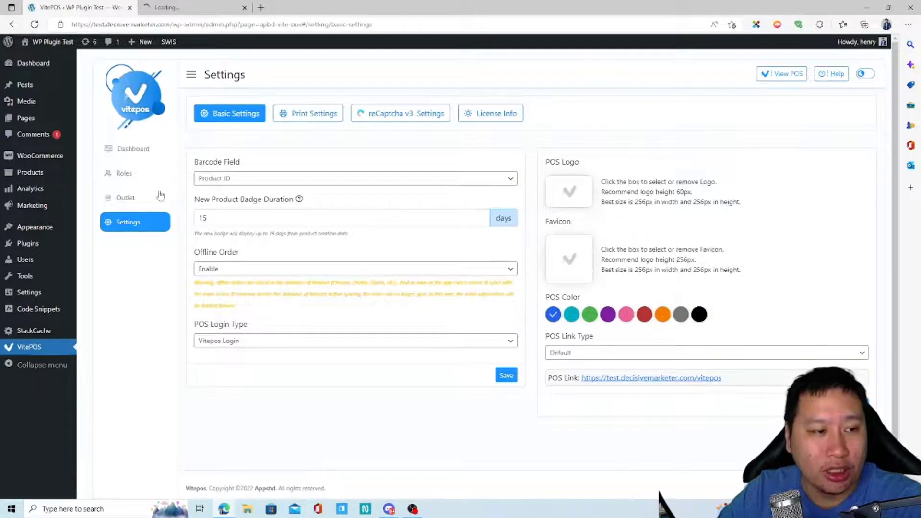
- Go from the VitePOS dashboard to Roles and show the Role Access permissions table
click(131, 148)
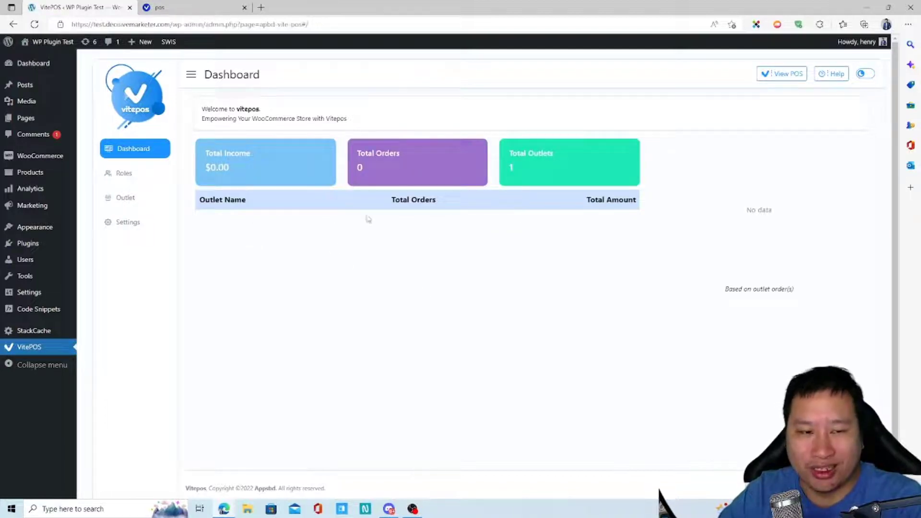
click(123, 173)
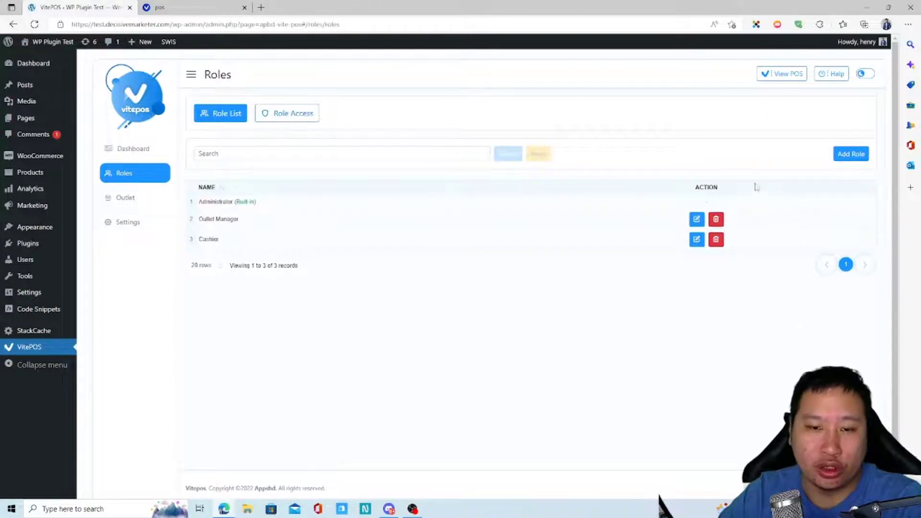
click(269, 114)
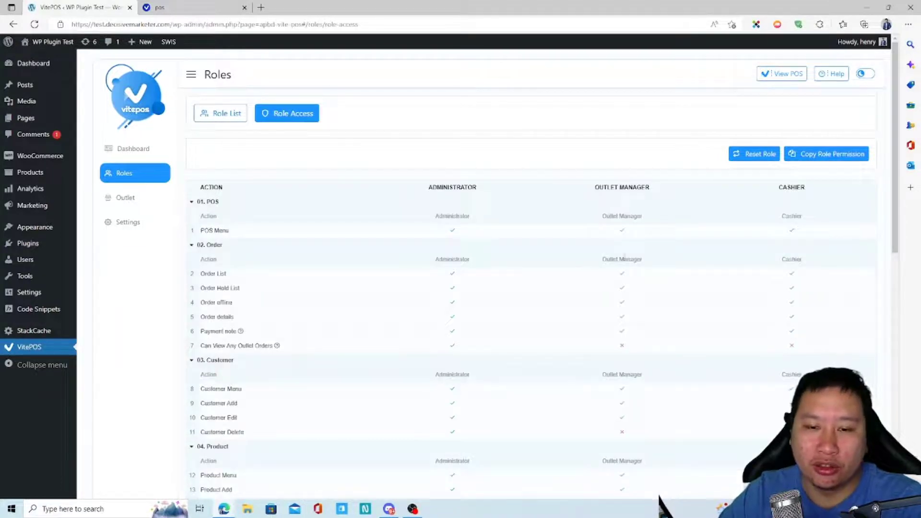
- Scroll through the role permissions table to review each role's access
scroll(781, 259, down, 2)
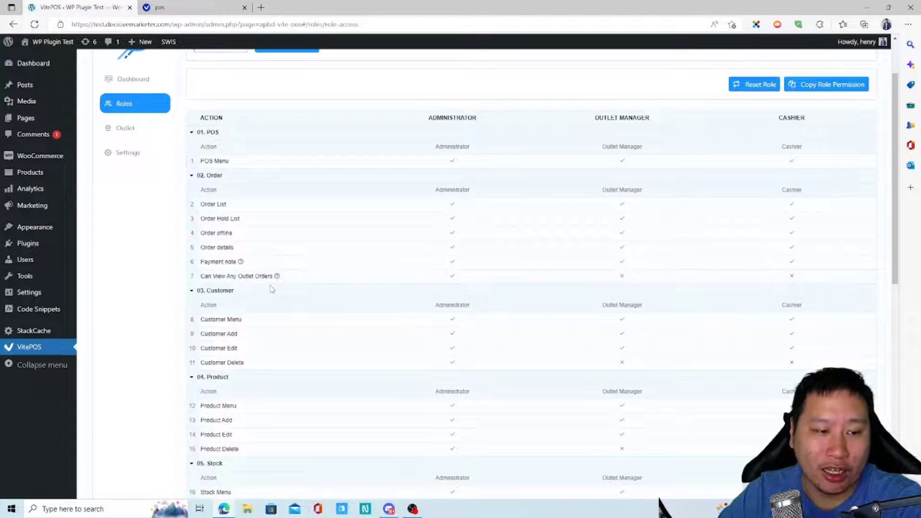
mouse_move(277, 283)
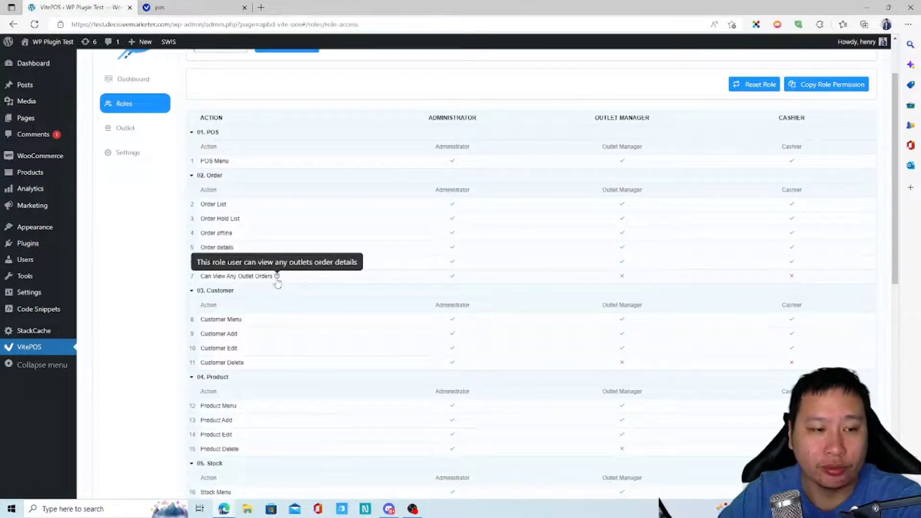
scroll(720, 329, down, 3)
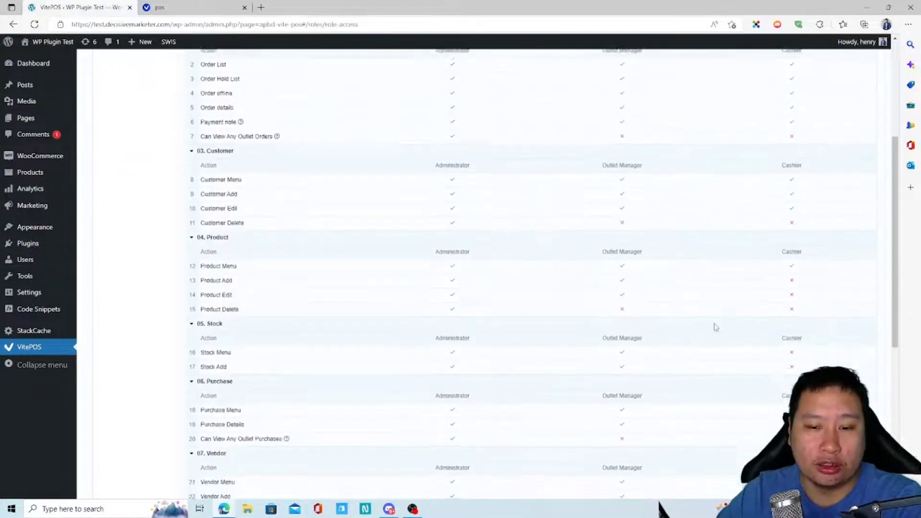
scroll(719, 329, down, 1)
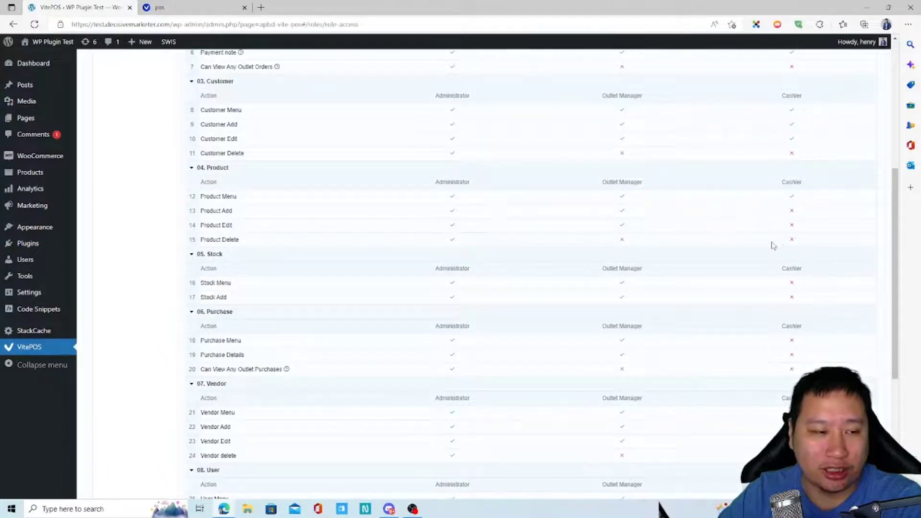
scroll(773, 245, down, 5)
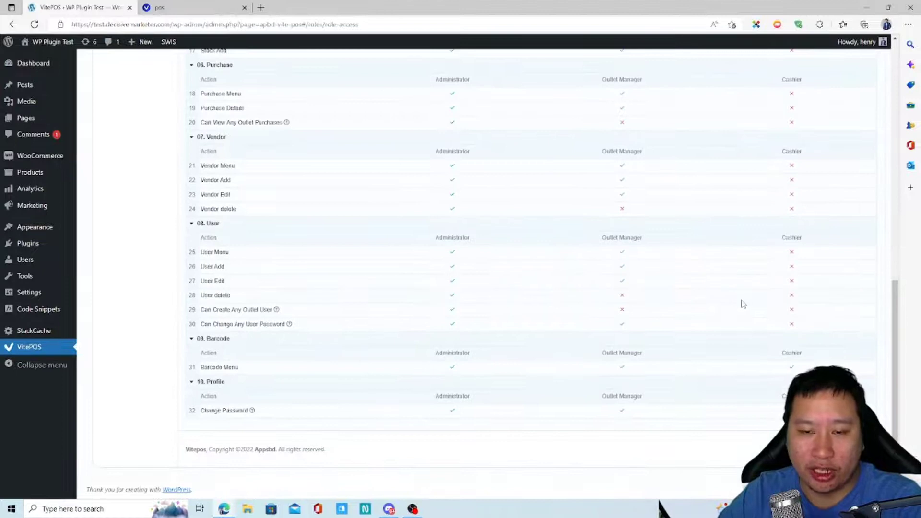
scroll(748, 314, up, 10)
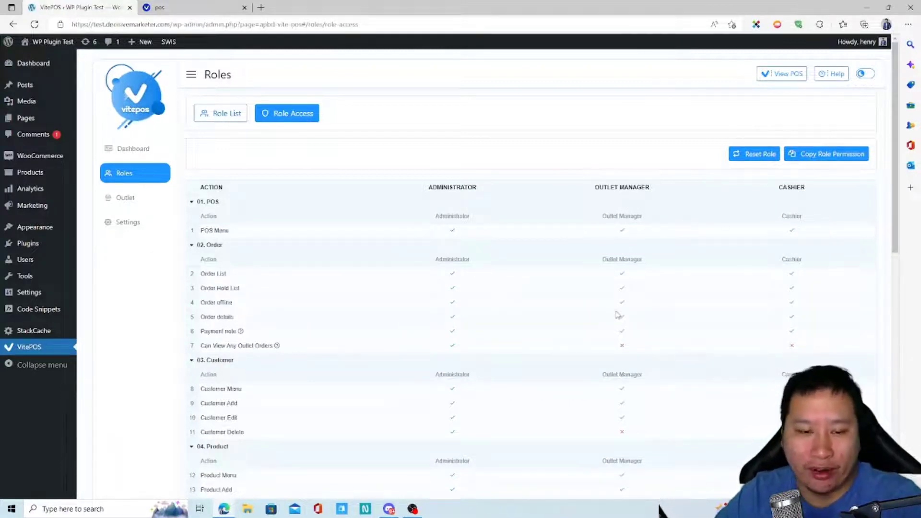
scroll(614, 315, down, 10)
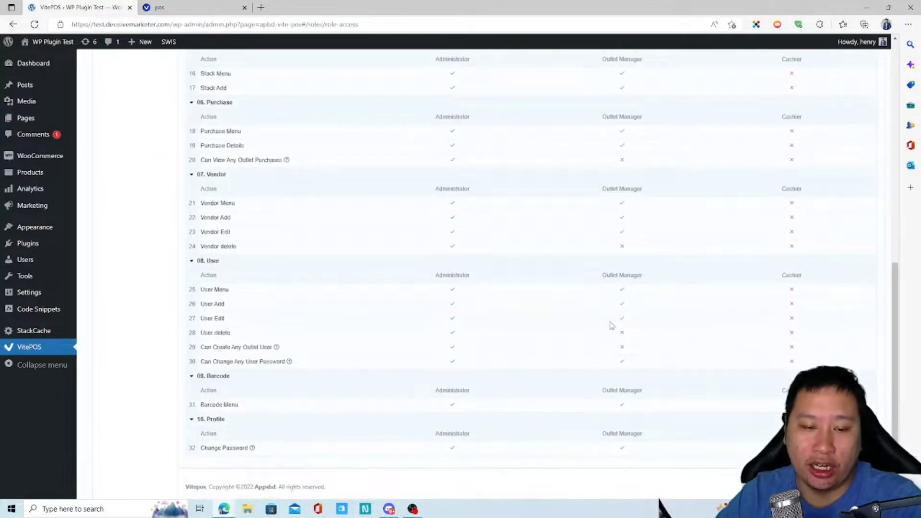
scroll(508, 306, up, 10)
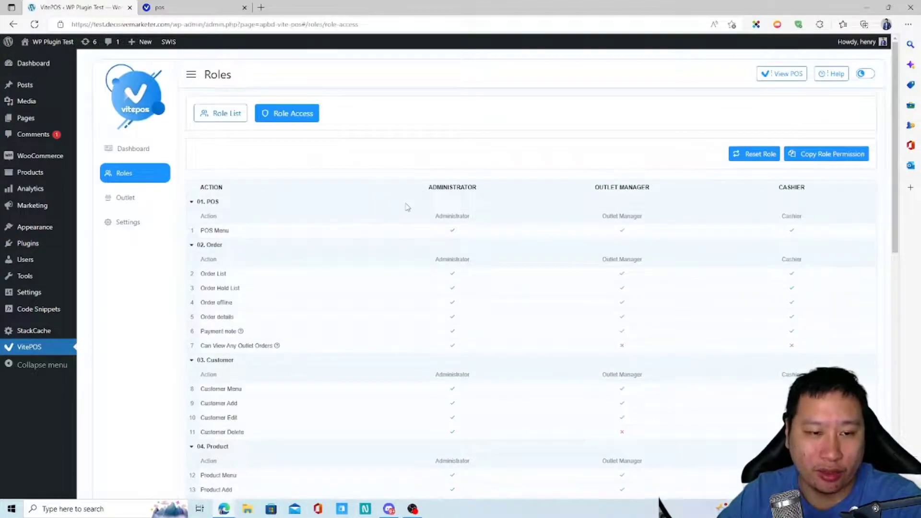
scroll(406, 207, down, 10)
scroll(405, 208, up, 8)
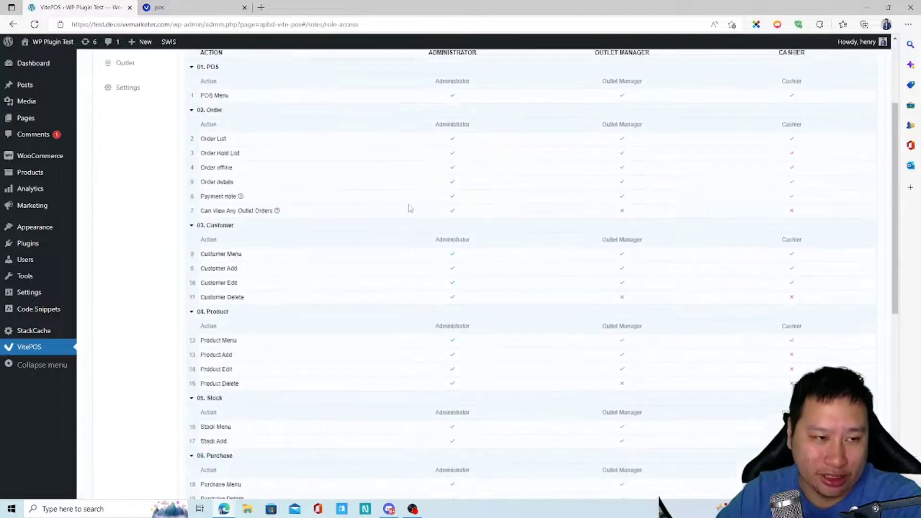
scroll(415, 209, up, 3)
- View the outlet list, then switch to the 'pos' tab showing the cash drawer login card
click(140, 198)
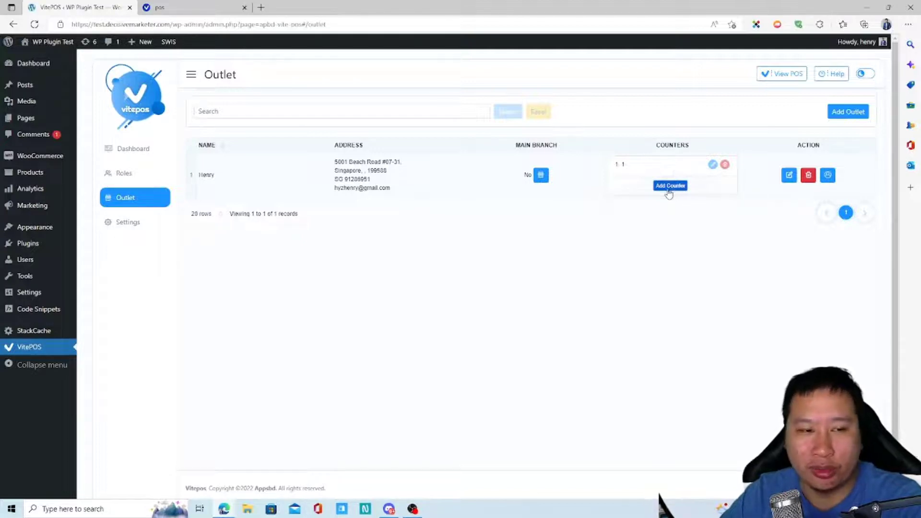
click(128, 226)
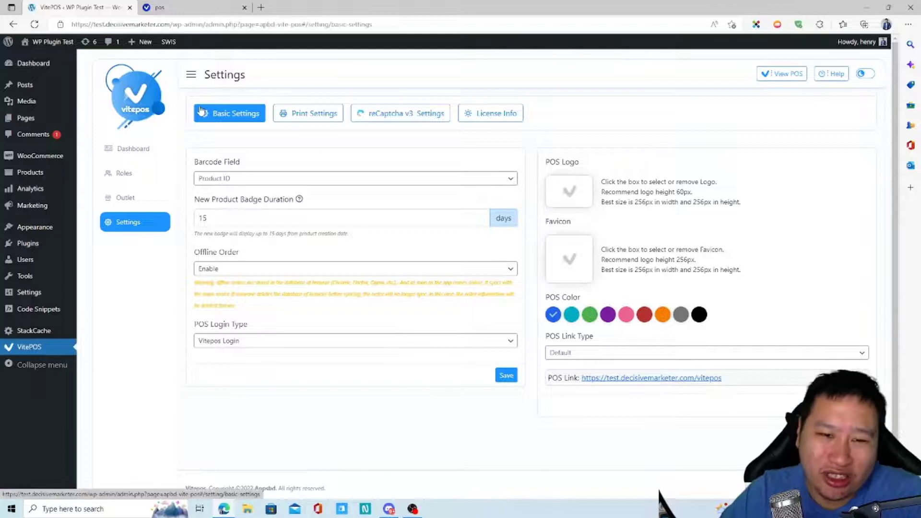
mouse_move(36, 164)
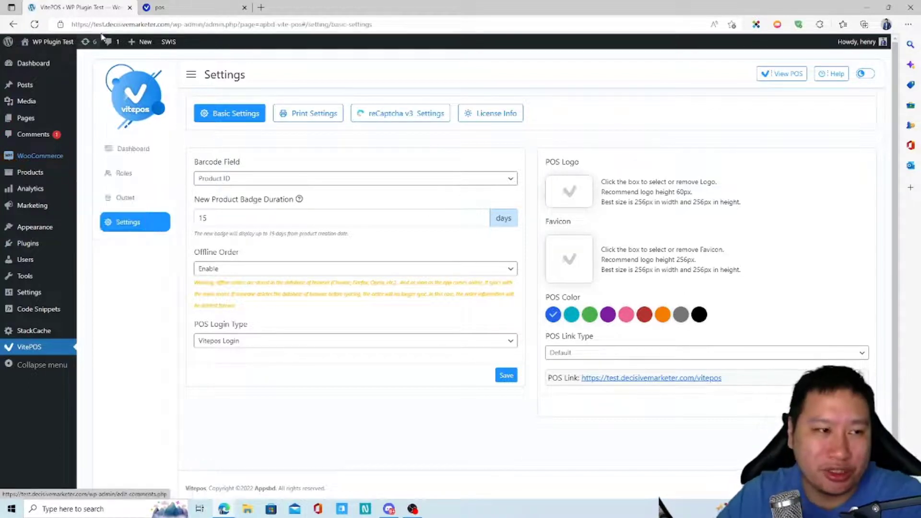
click(195, 11)
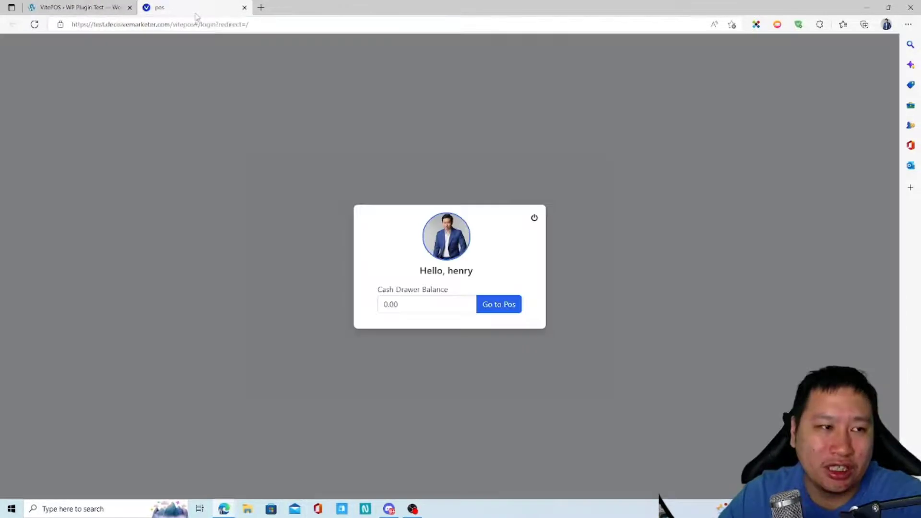
- Enter 500 as the opening cash drawer balance and go to the POS register
click(417, 309)
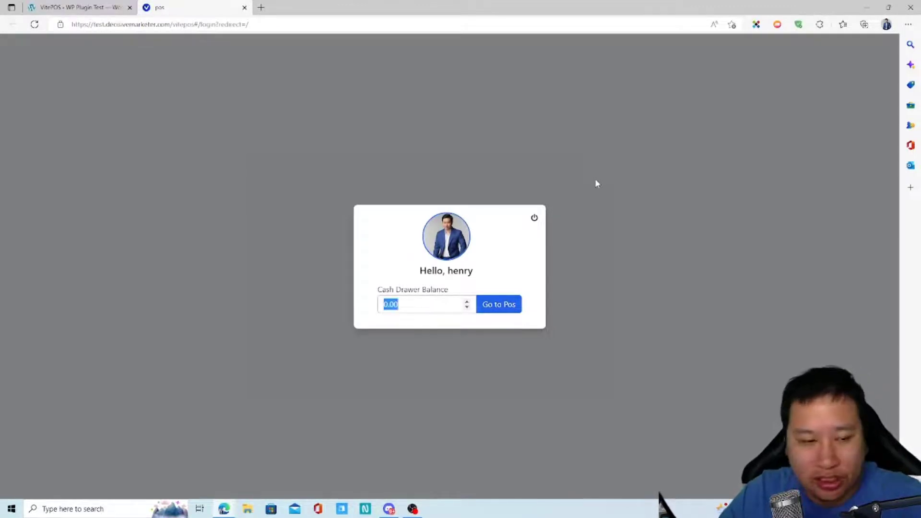
text(500)
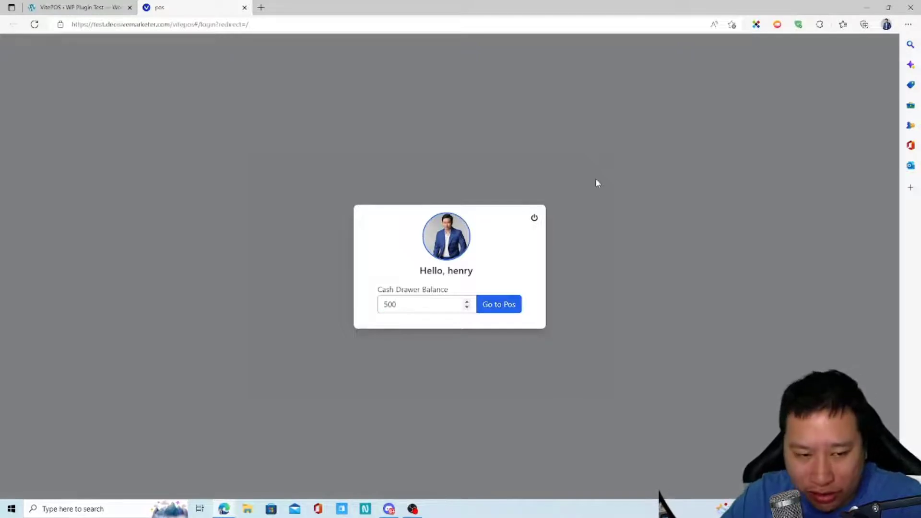
click(497, 306)
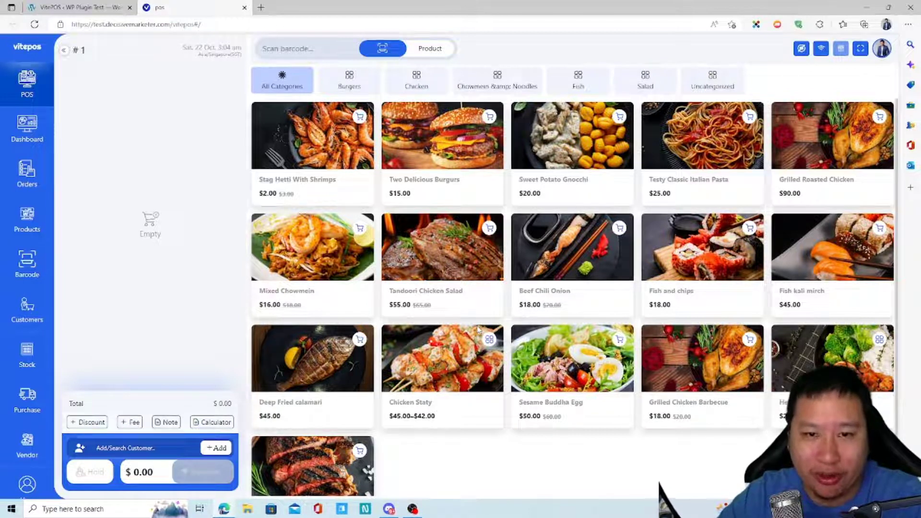
- Try the Chicken Staty variation options, Logo Yes then No, and close without adding it
click(459, 356)
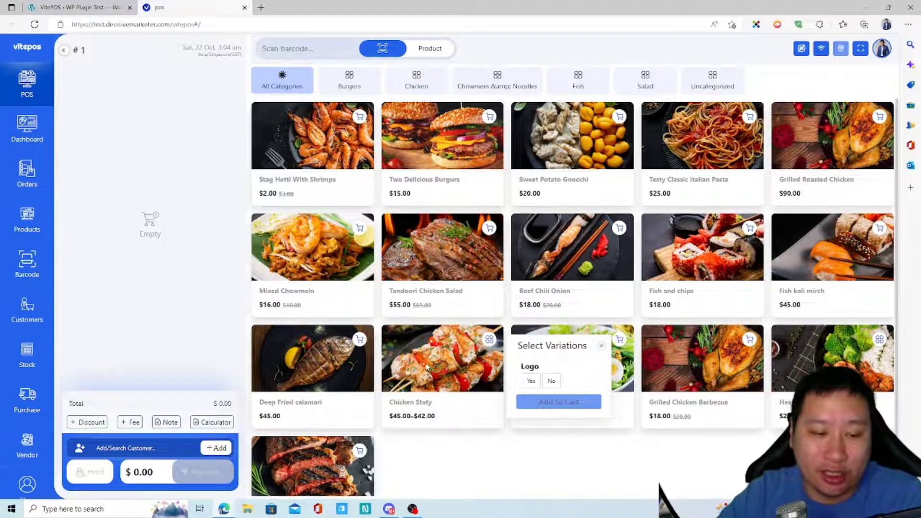
click(490, 475)
click(420, 375)
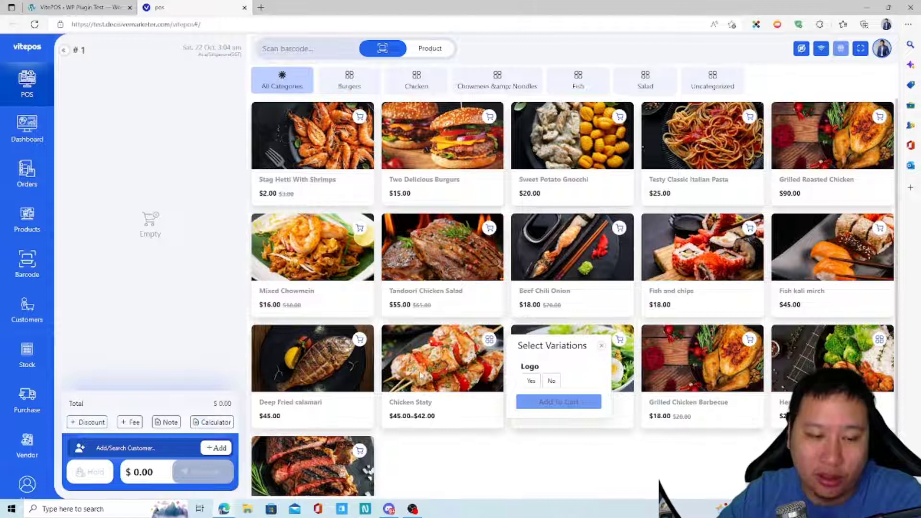
drag(393, 402, 437, 407)
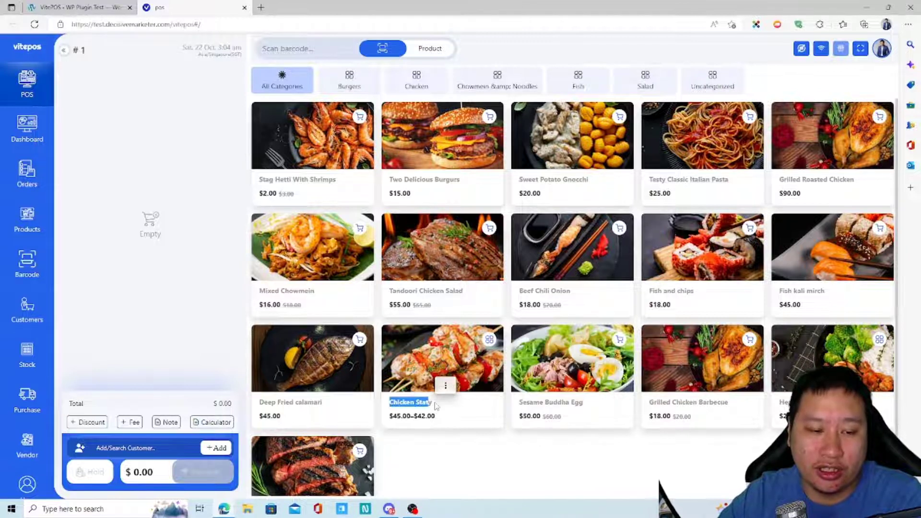
click(426, 387)
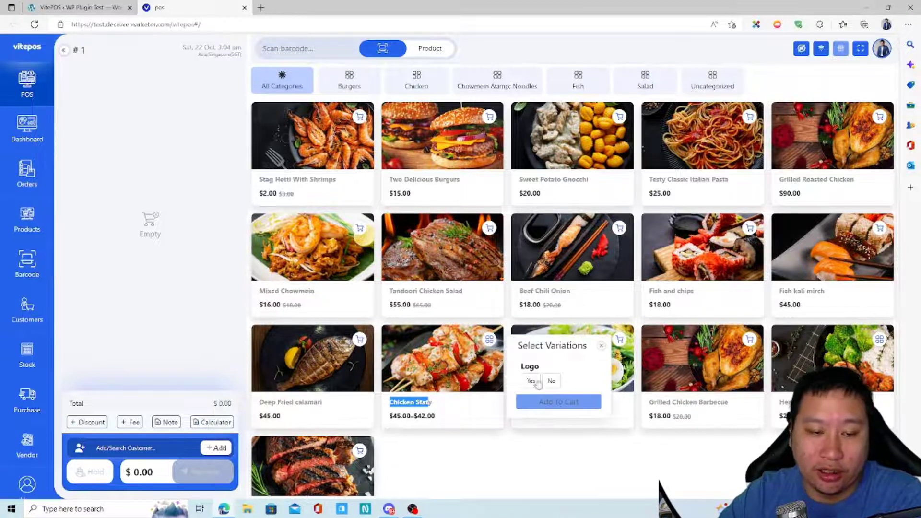
click(531, 381)
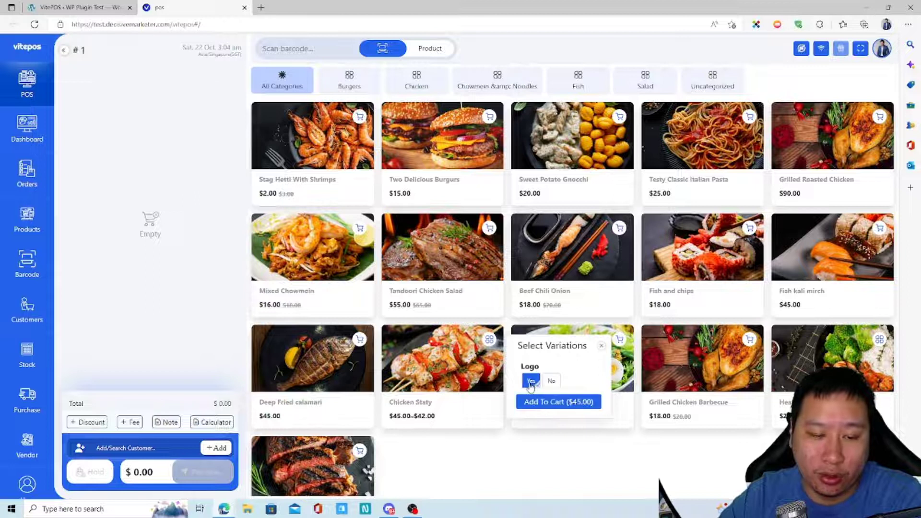
click(550, 381)
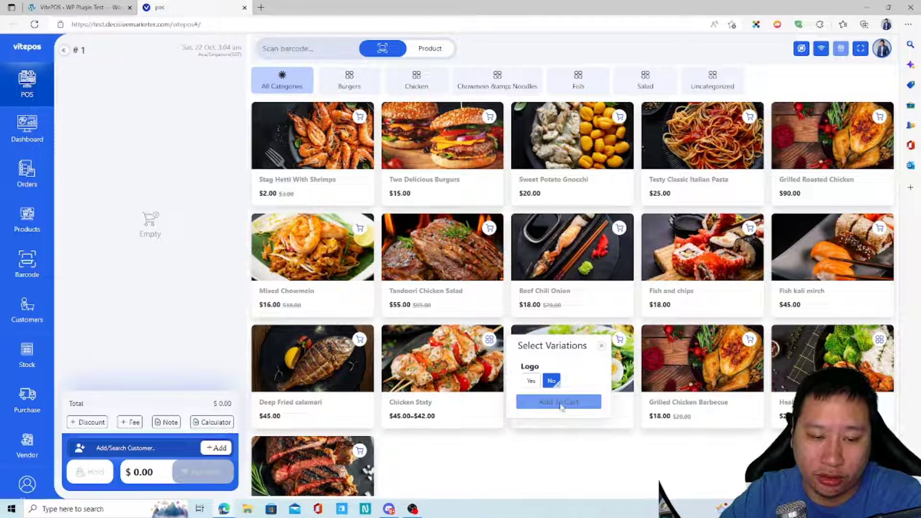
click(602, 346)
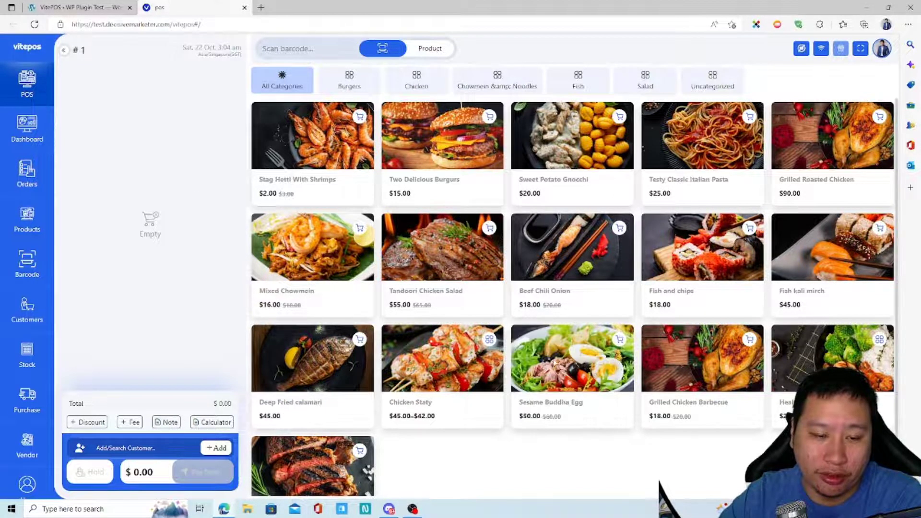
- Add three Sesame Buddha Egg, one Beef Chili Onion and one Fish and chips to the cart
click(542, 367)
click(549, 369)
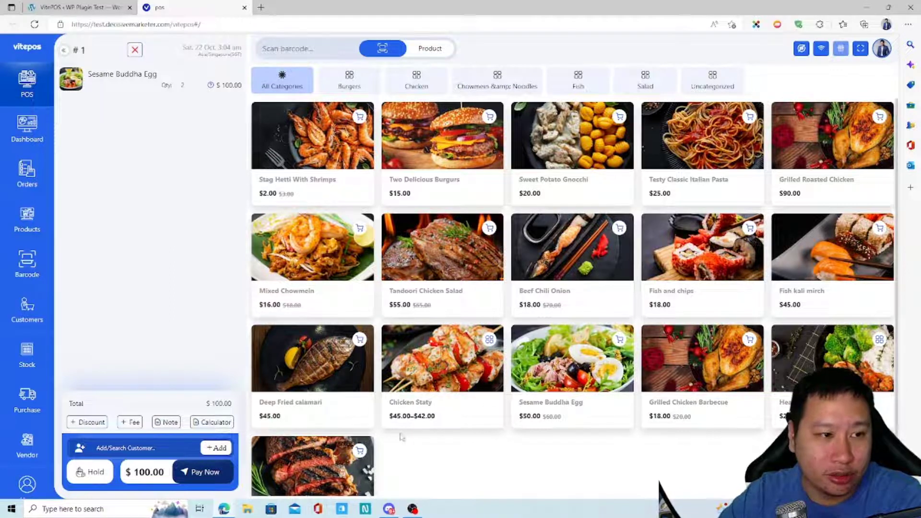
click(576, 374)
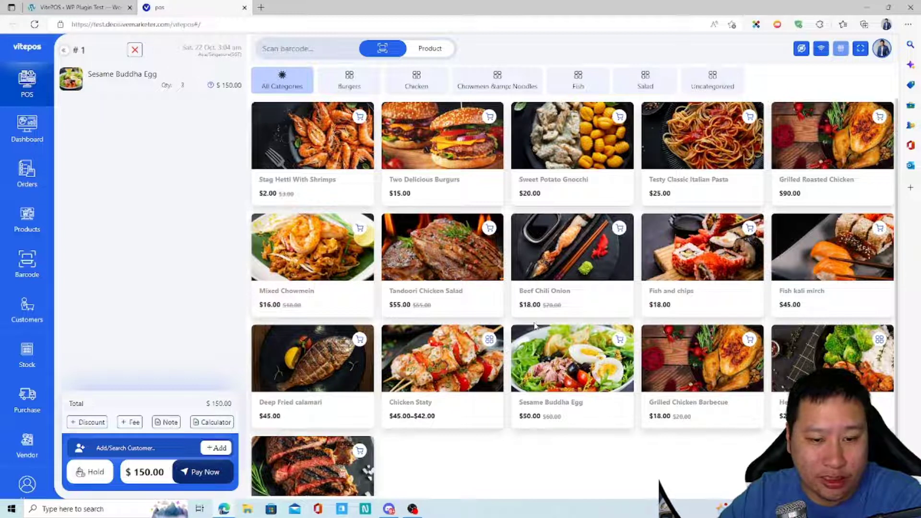
click(575, 266)
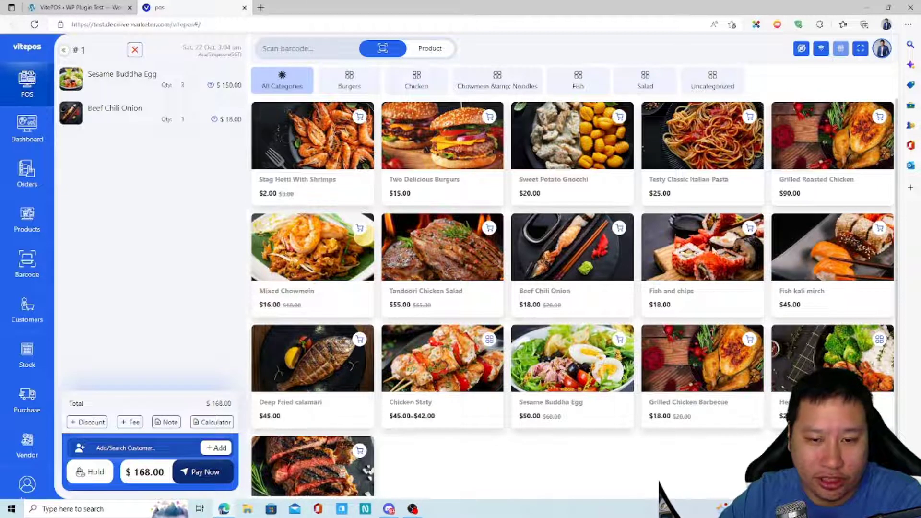
click(703, 262)
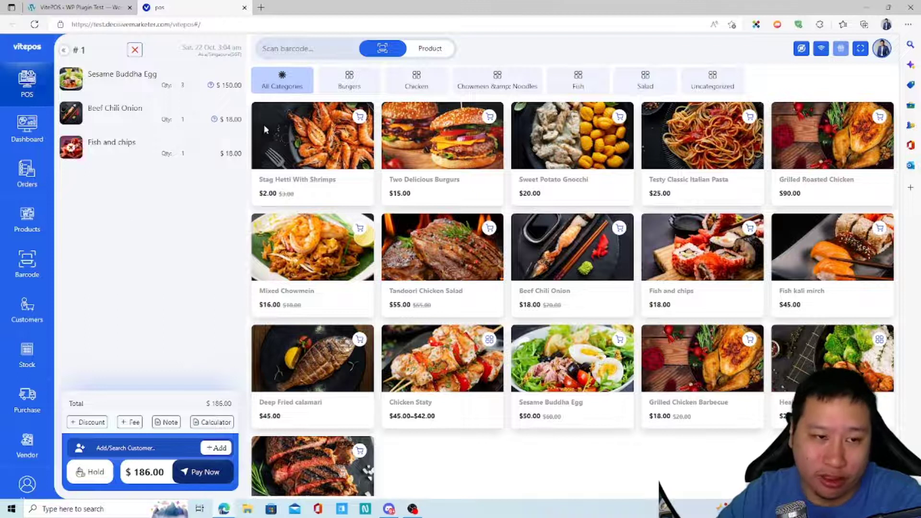
- Filter through the Burgers, Chicken, chowmein and noodles, Fish and Uncategorized categories
click(349, 81)
click(416, 80)
click(497, 81)
click(580, 81)
click(710, 83)
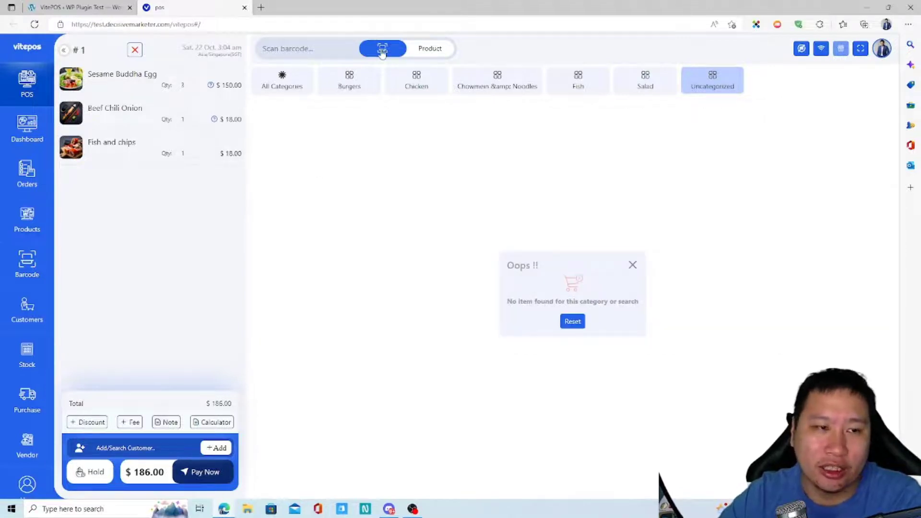
- Dismiss the 'Oops !!' message to show all products and go to the profile's Cash Drawer page
click(632, 265)
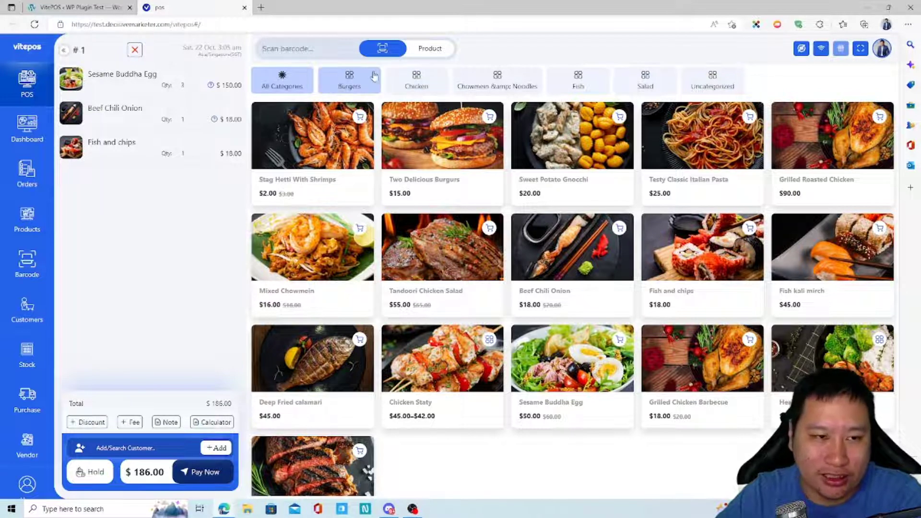
mouse_move(823, 54)
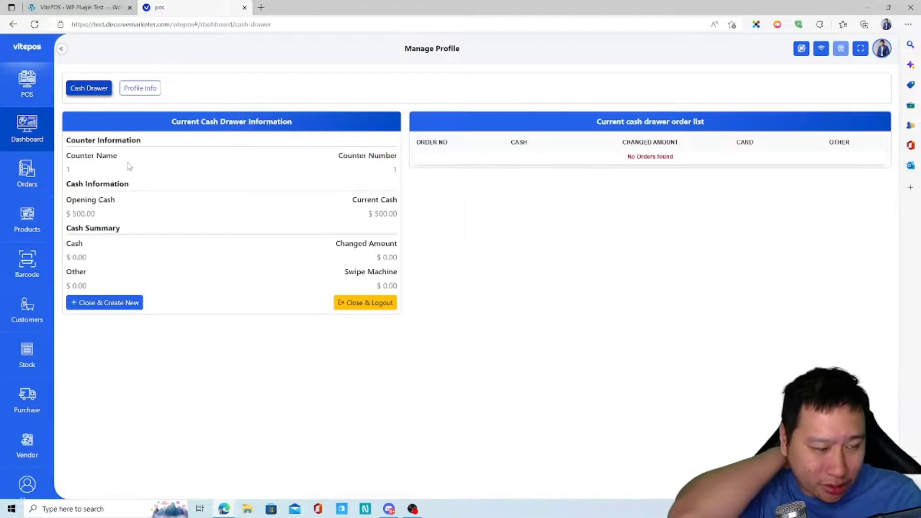
- Check the empty order history, then open the Manage Product list
click(30, 194)
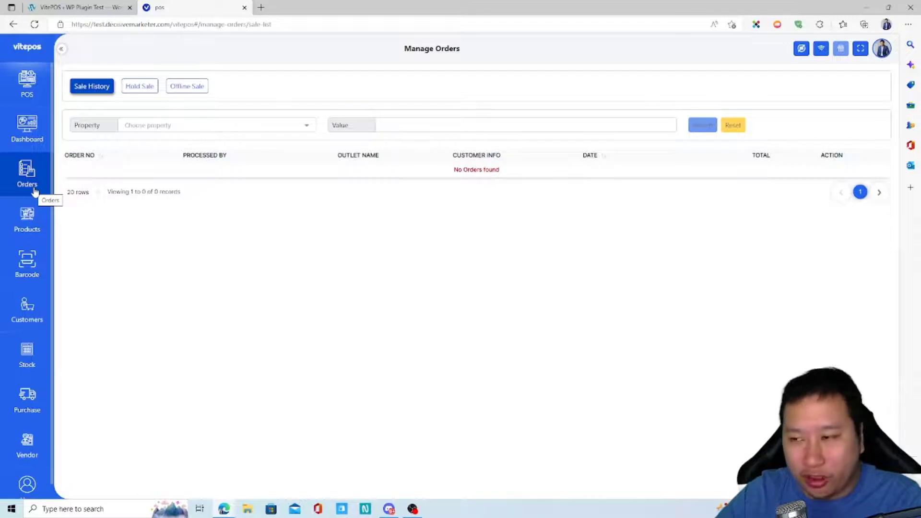
click(29, 231)
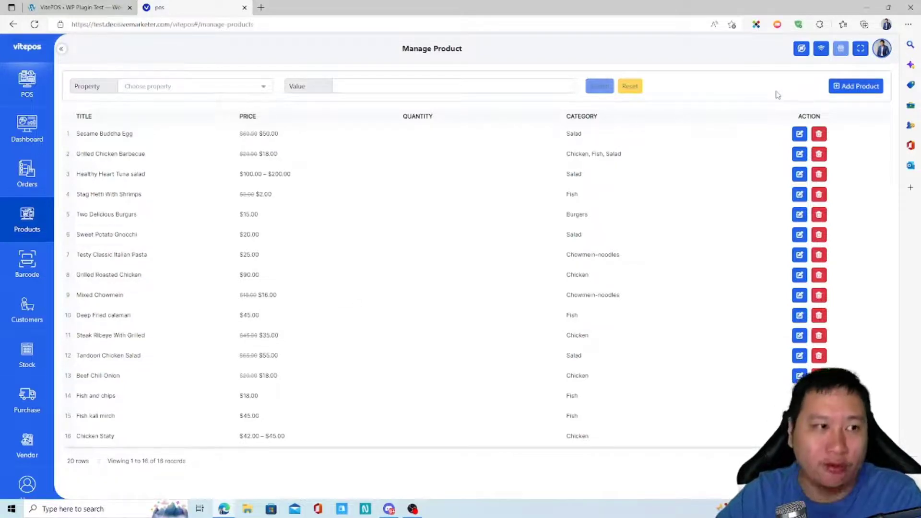
- Open the barcode generator and its product list without choosing, then view the customer list
click(38, 284)
click(163, 123)
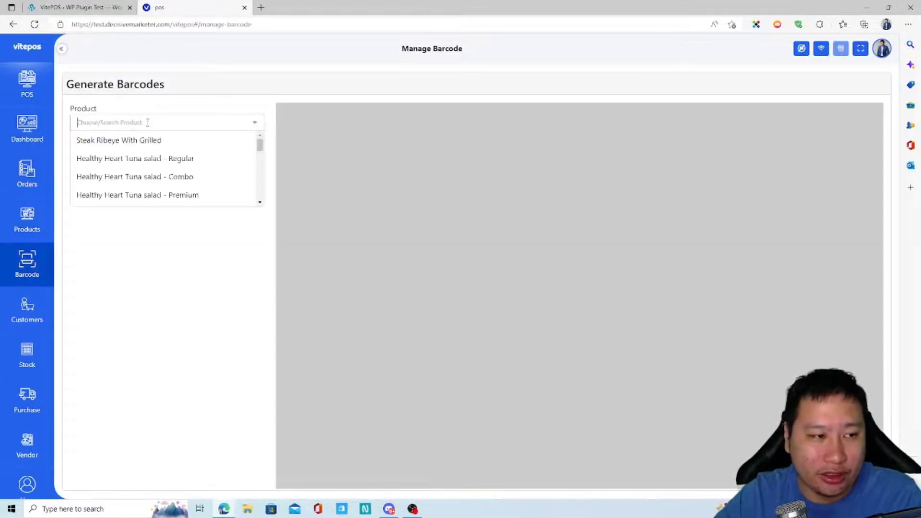
click(93, 352)
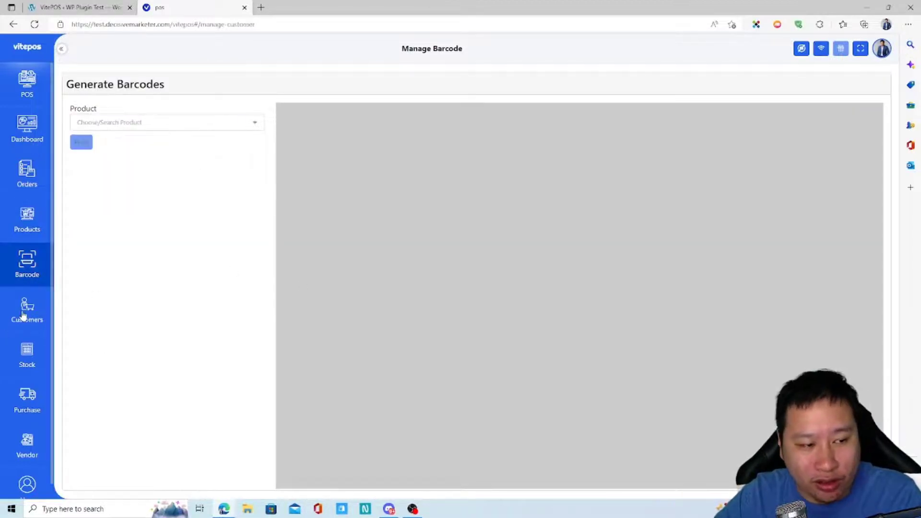
click(24, 311)
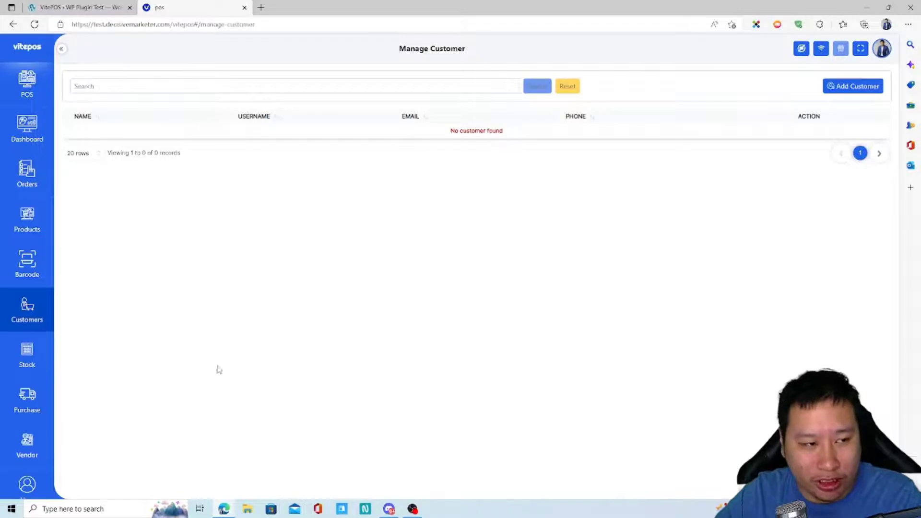
- Browse the stock, purchases and vendor lists, ending on the empty Manage User page
click(30, 361)
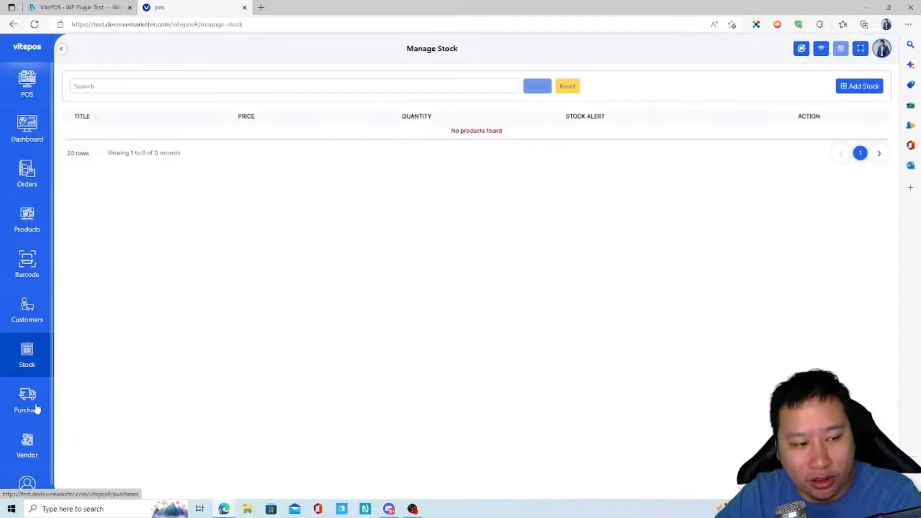
click(34, 409)
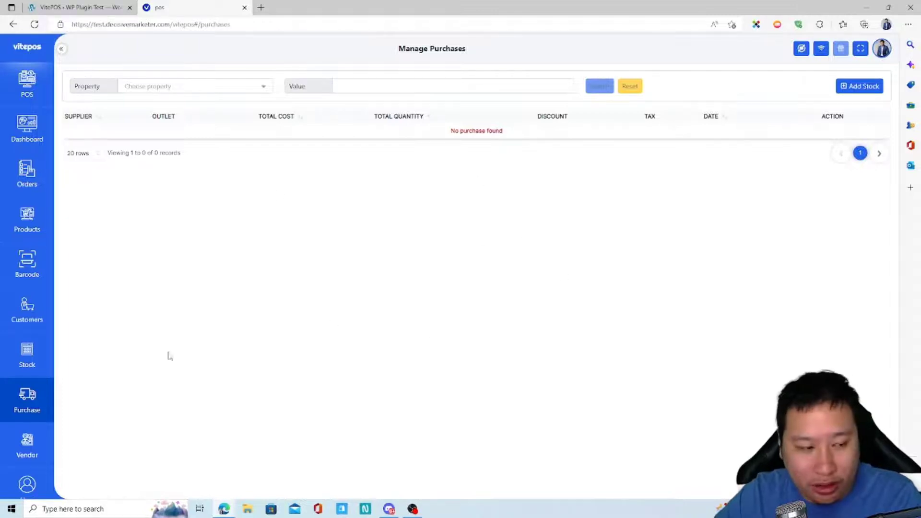
click(19, 450)
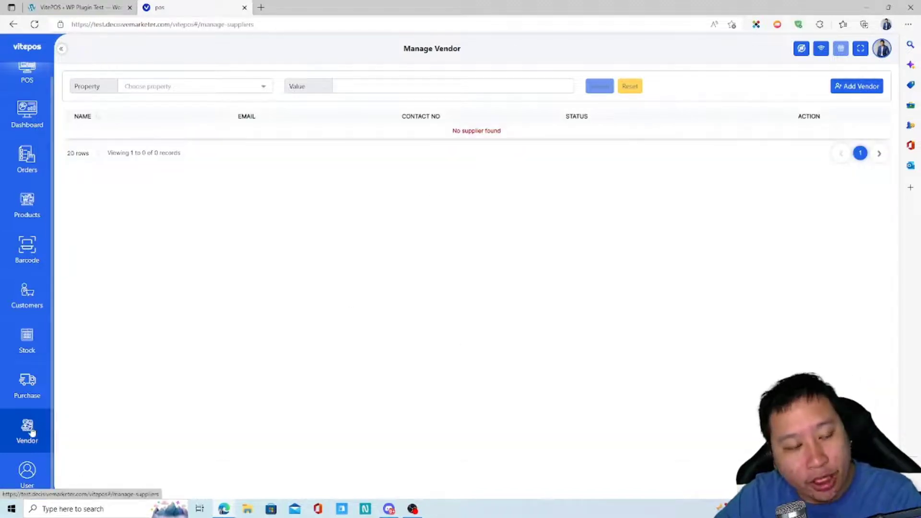
click(27, 472)
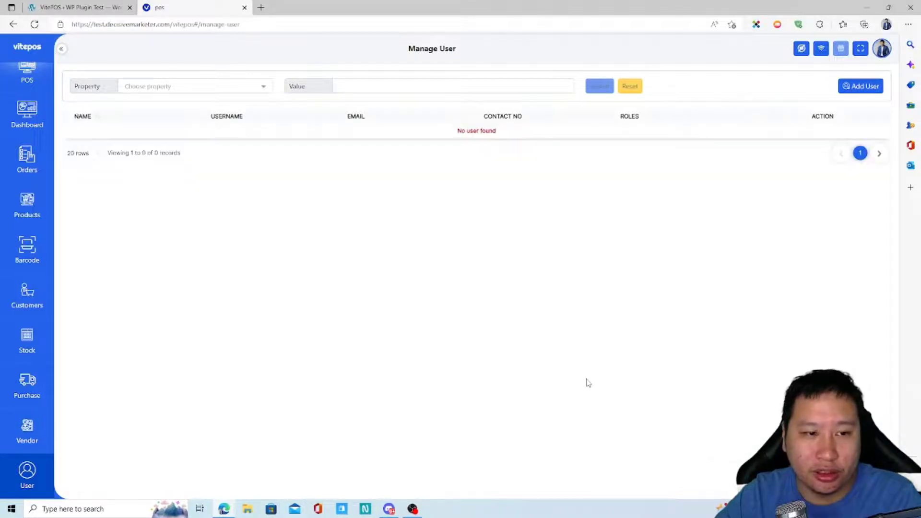
click(888, 51)
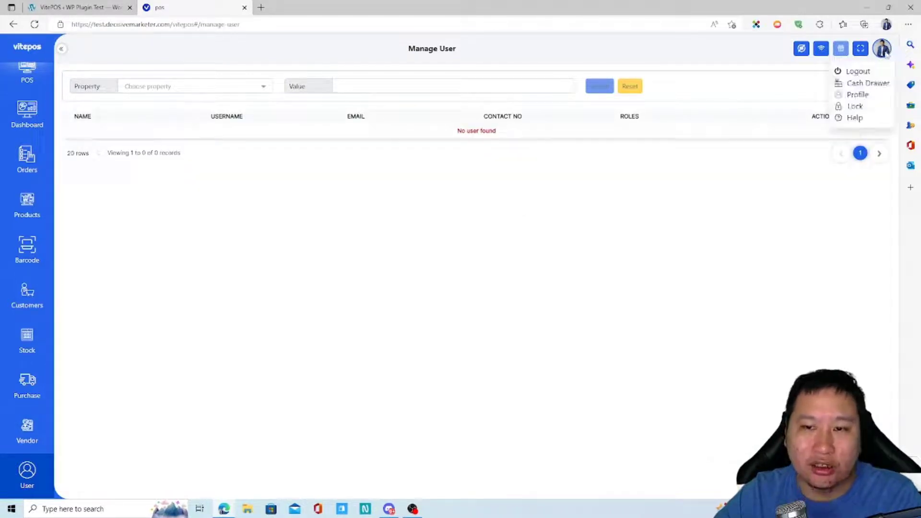
click(653, 298)
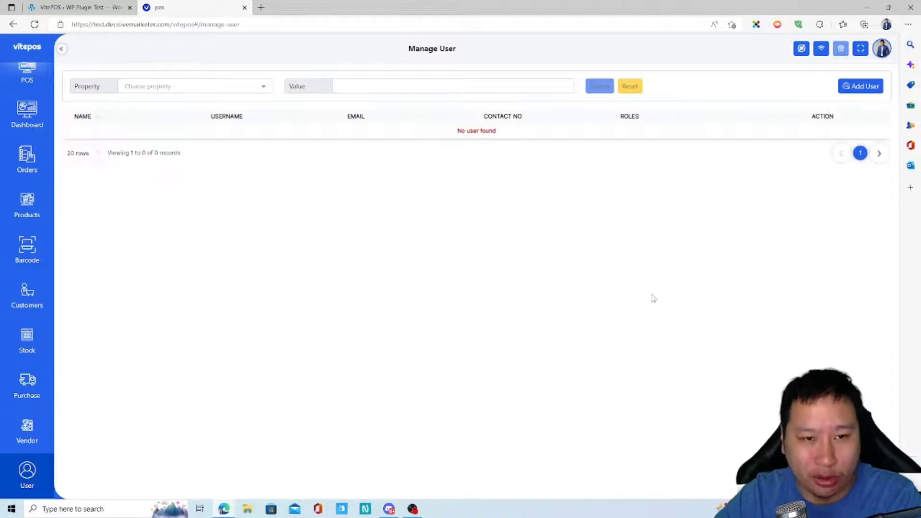
scroll(6, 199, up, 1)
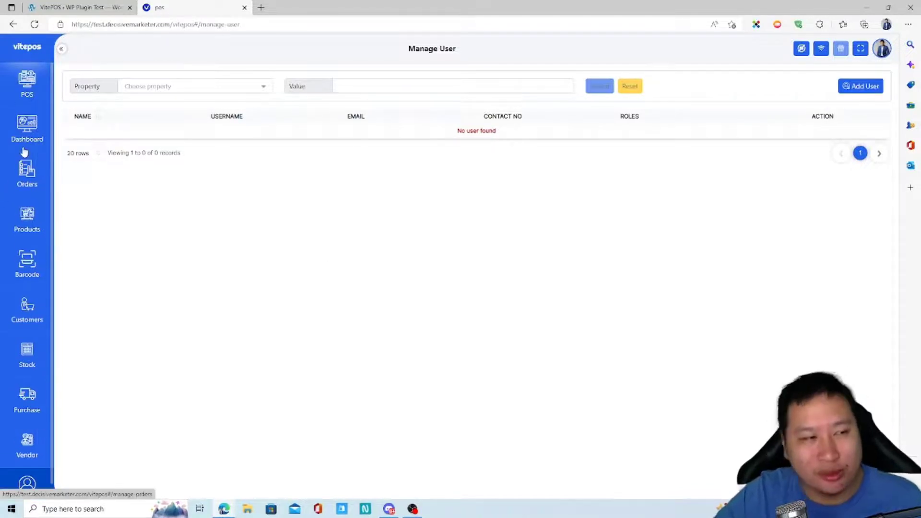
- Return to the POS register and start a cart discount entry, then cancel it
click(31, 93)
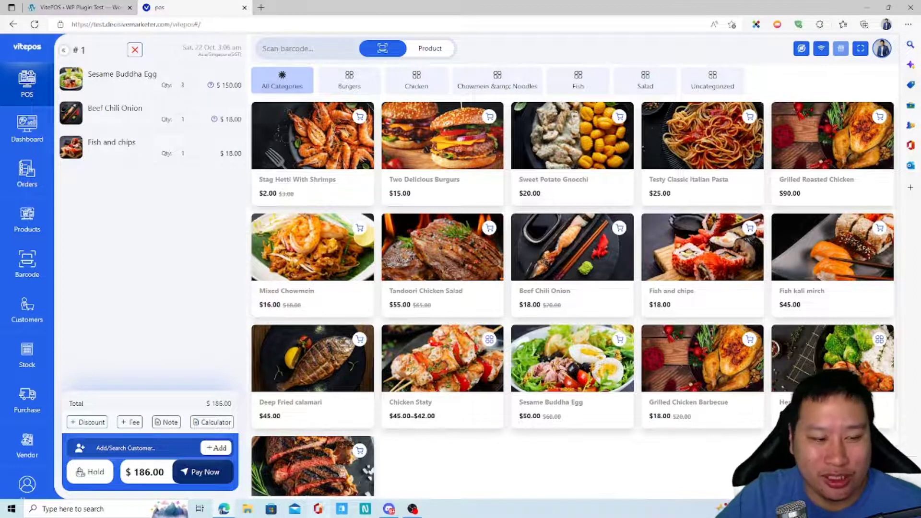
mouse_move(93, 105)
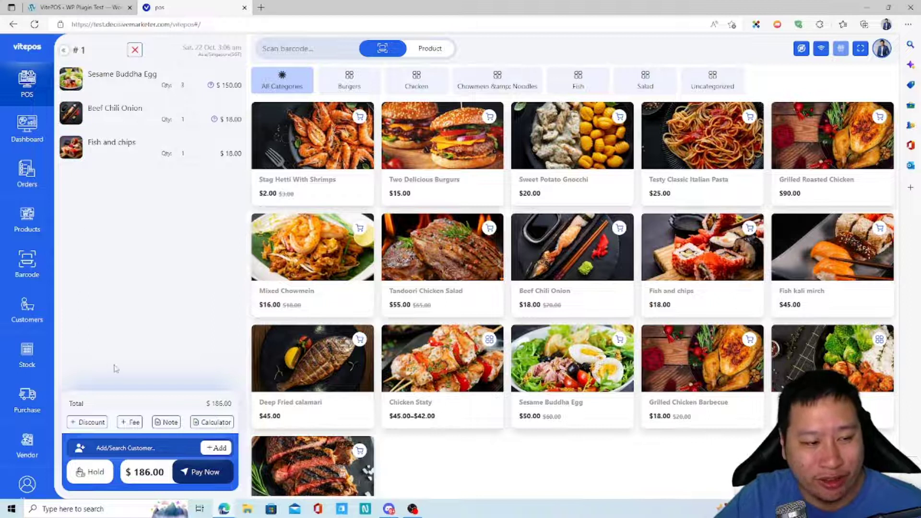
click(89, 422)
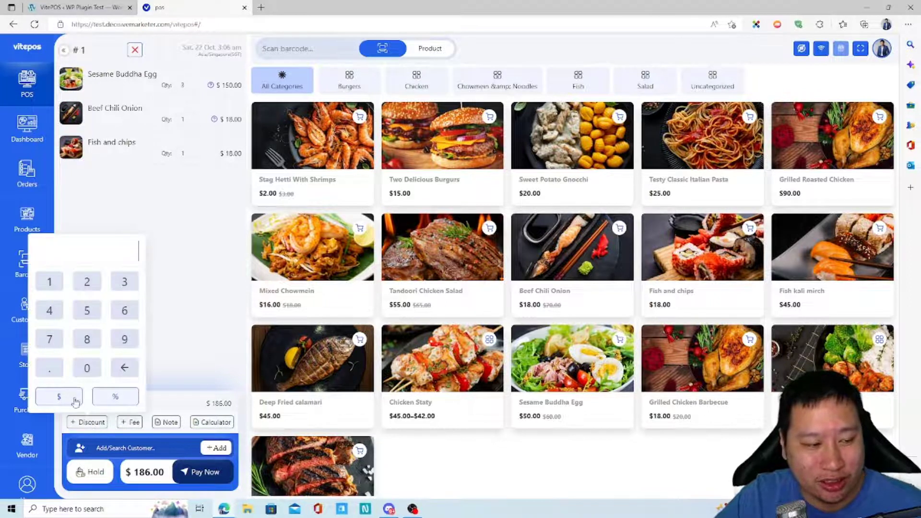
click(85, 313)
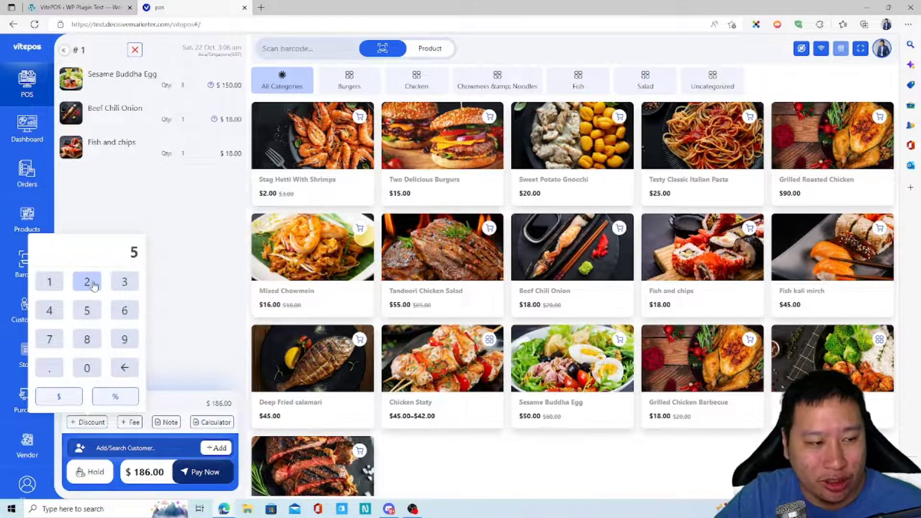
click(87, 282)
click(123, 368)
click(101, 423)
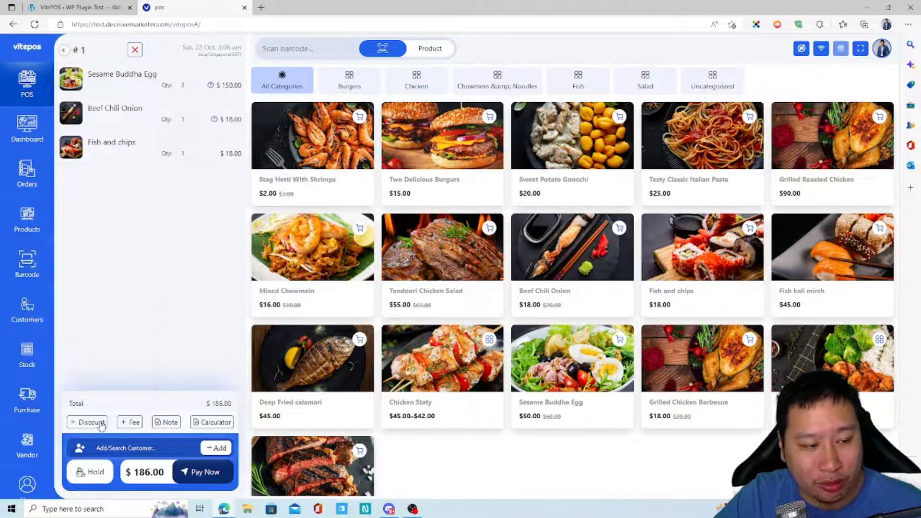
- Enter 20 in the discount keypad and apply it as a $20 flat discount
click(99, 422)
click(87, 282)
click(83, 310)
click(84, 309)
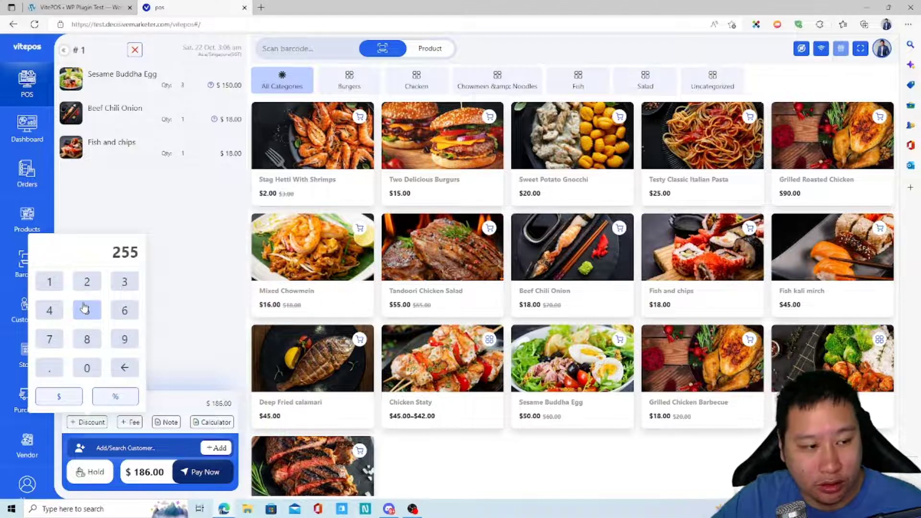
drag(108, 252, 130, 255)
key(BackSpace)
key(BackSpace)
text(0)
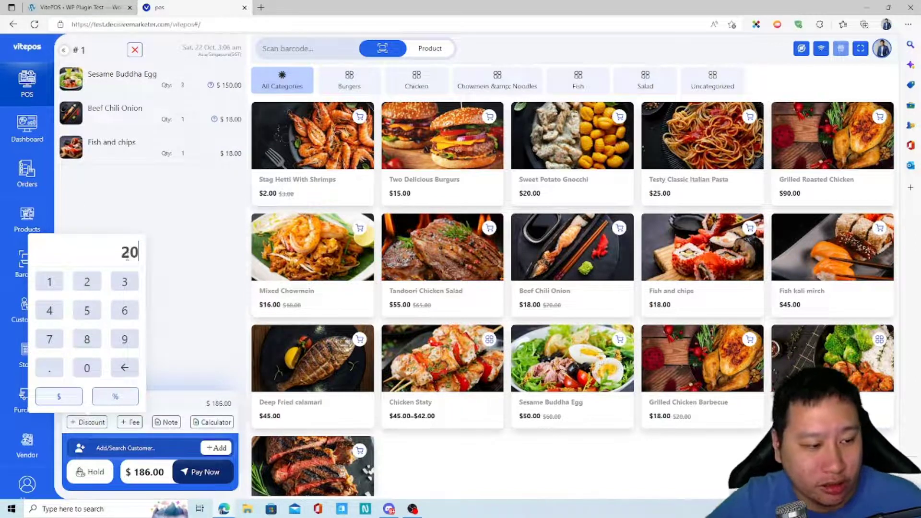
click(58, 396)
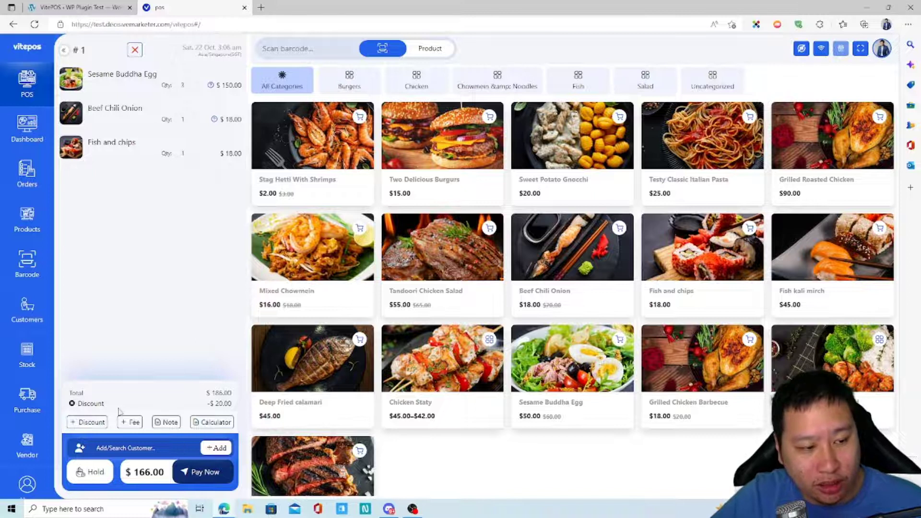
- Remove the $20 discount and apply a 10% cart discount instead
click(72, 404)
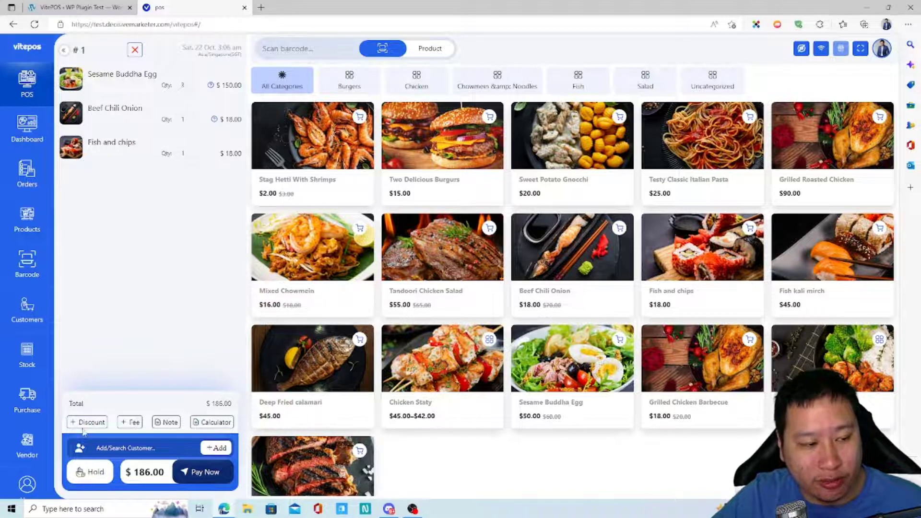
click(87, 422)
click(100, 395)
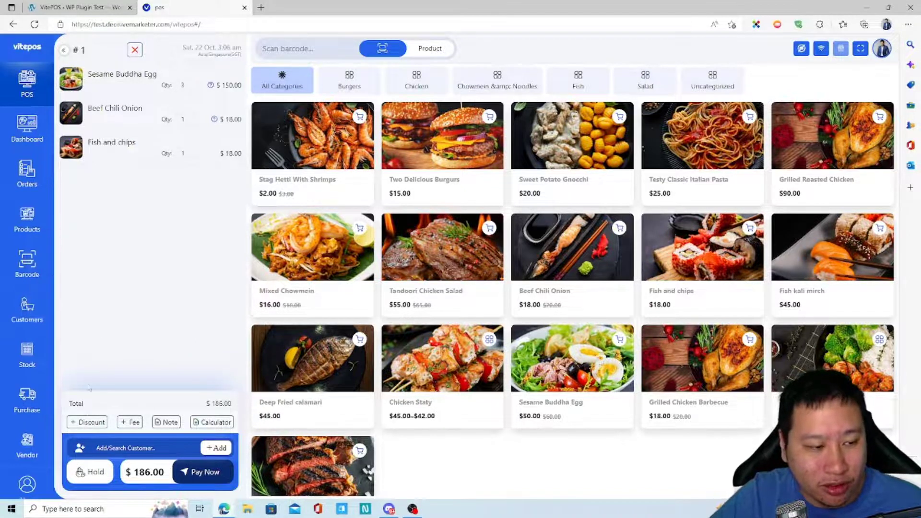
click(87, 422)
click(48, 281)
click(87, 368)
click(103, 400)
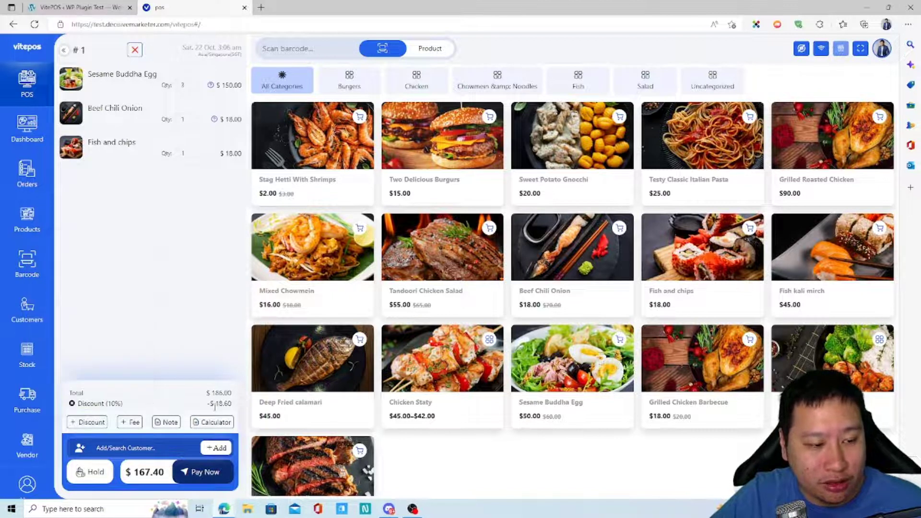
- Add a $51 flat fee to the order
click(130, 424)
click(129, 311)
click(92, 282)
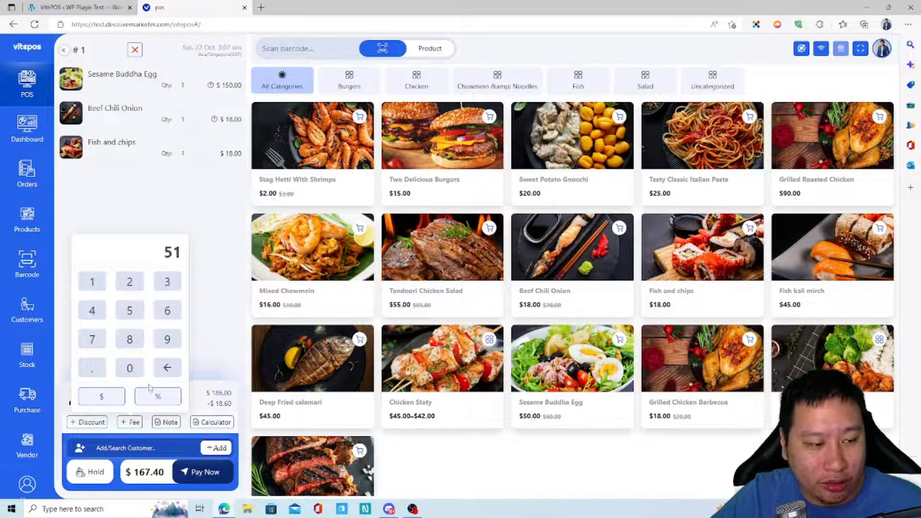
click(101, 396)
- Open and close the order Note box and the built-in Calculator without changes
click(157, 424)
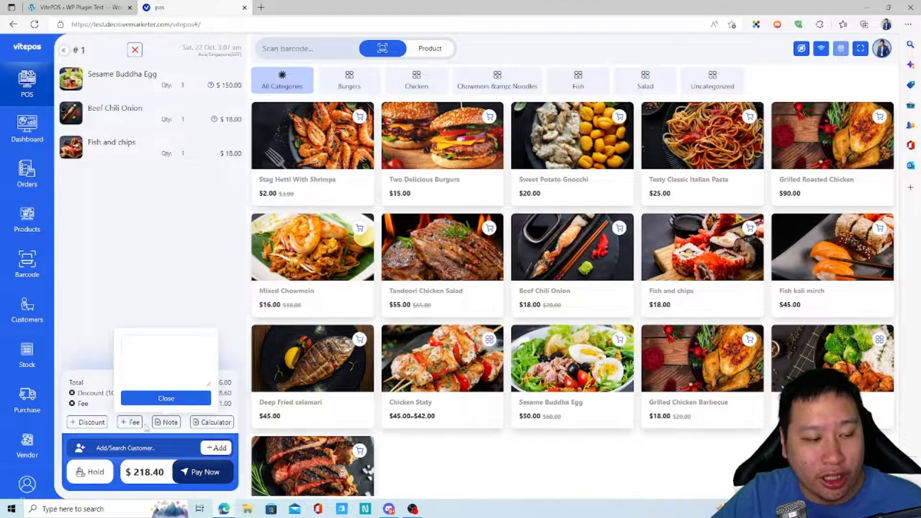
click(165, 398)
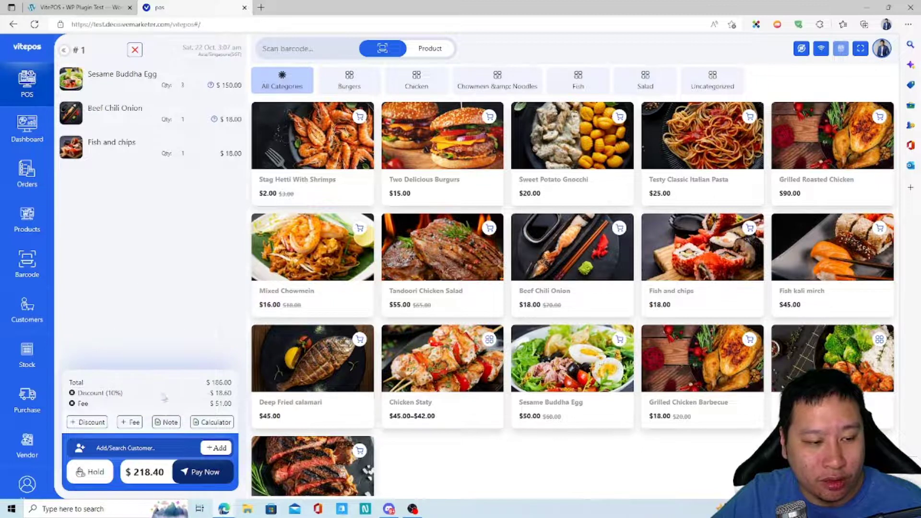
click(196, 422)
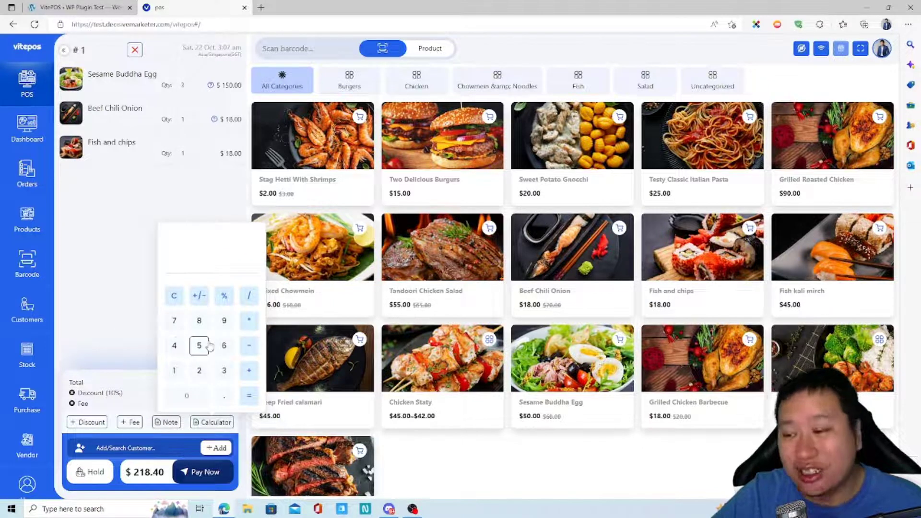
click(202, 423)
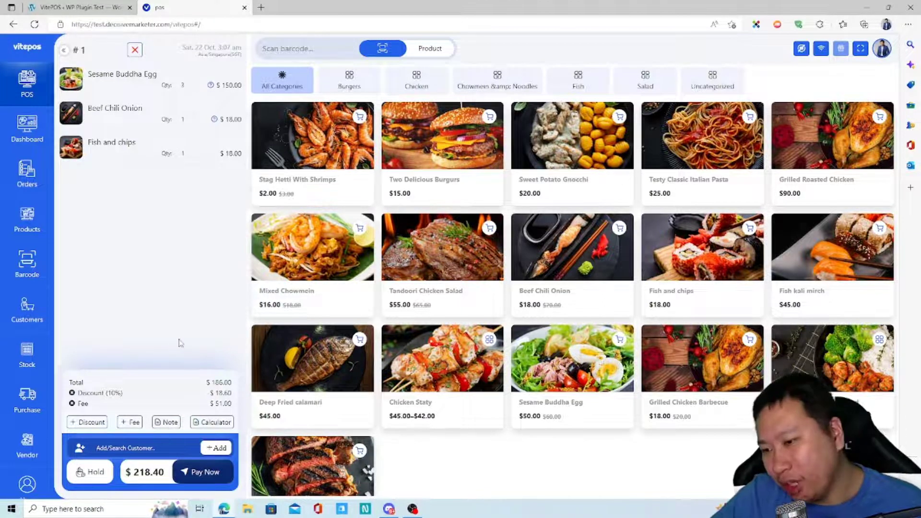
- Hold the $218.40 order, then cancel deleting Hold no 1 so it stays in the held list
click(82, 482)
click(135, 50)
click(181, 72)
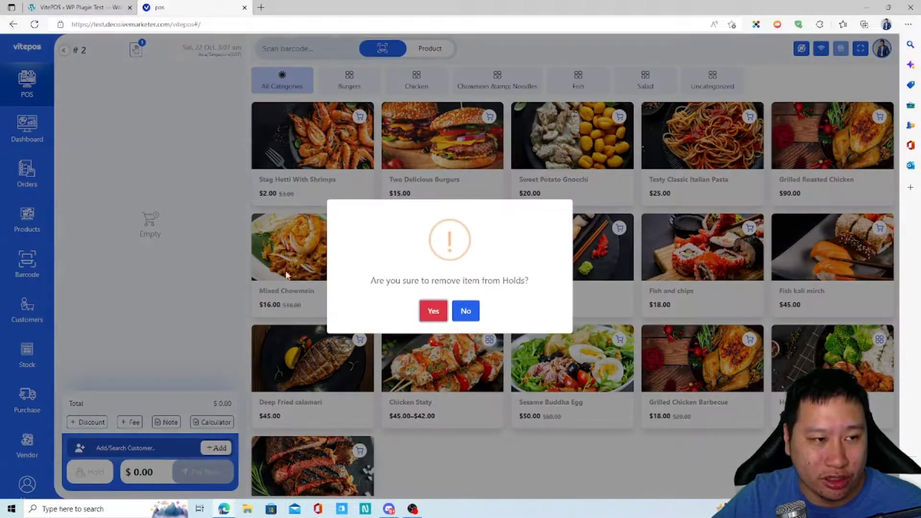
click(435, 311)
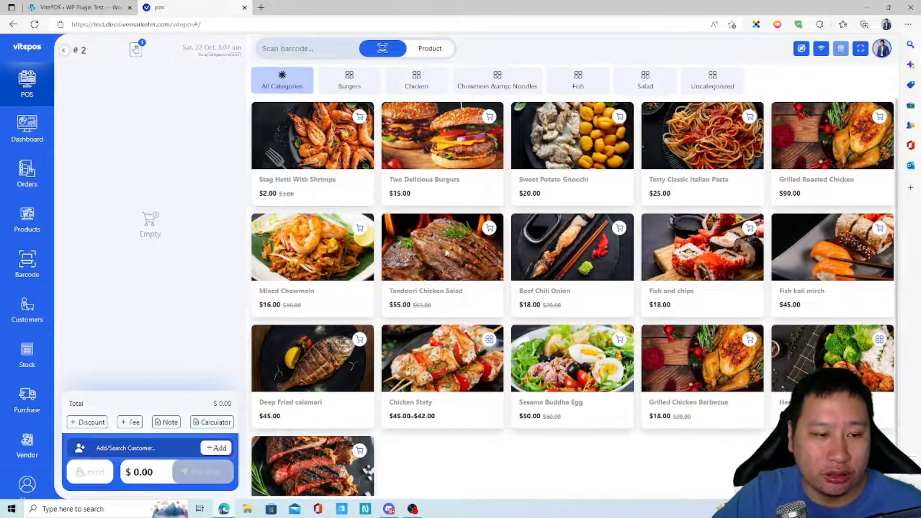
- Add Tandoori Chicken Salad and Two Delicious Burgurs, then hold that cart and restore Hold no 1
click(449, 249)
click(434, 170)
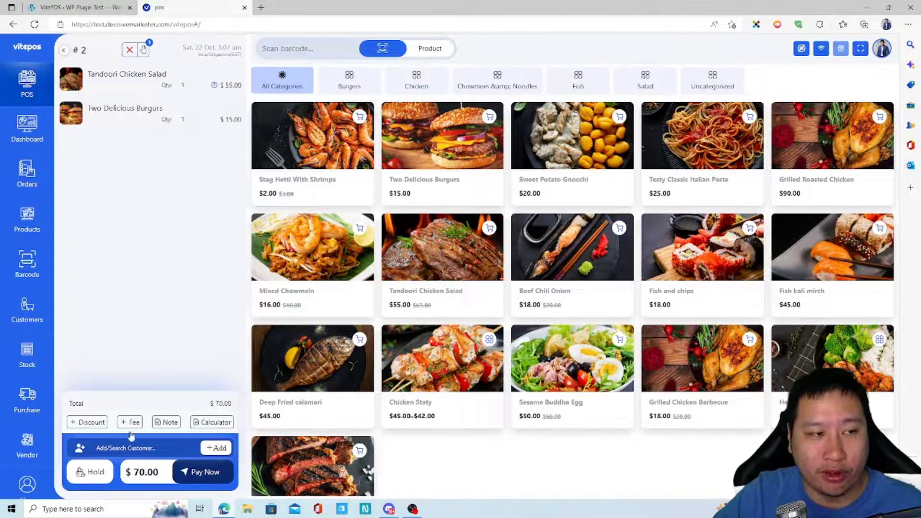
mouse_move(121, 126)
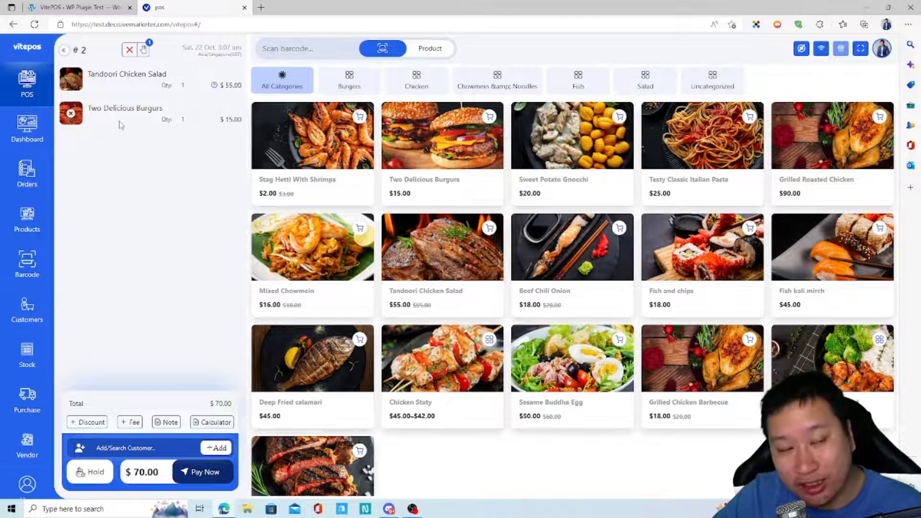
click(144, 49)
click(143, 82)
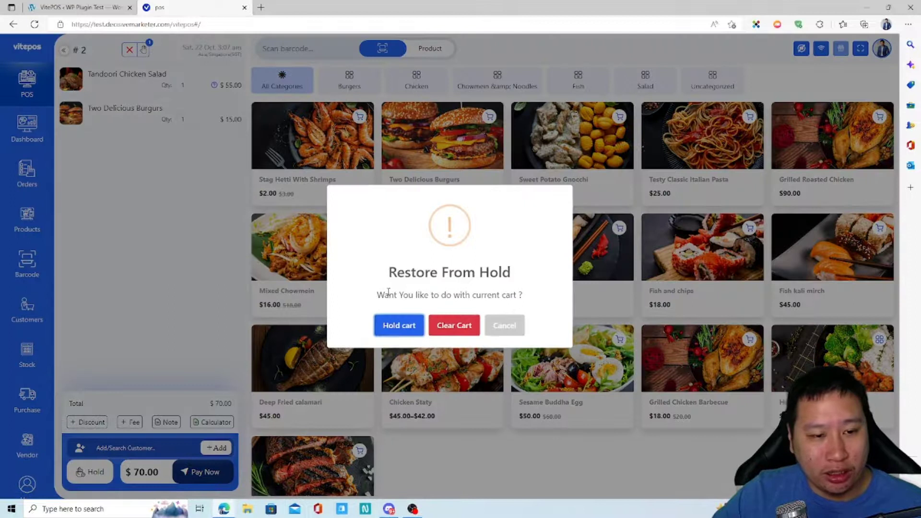
click(399, 327)
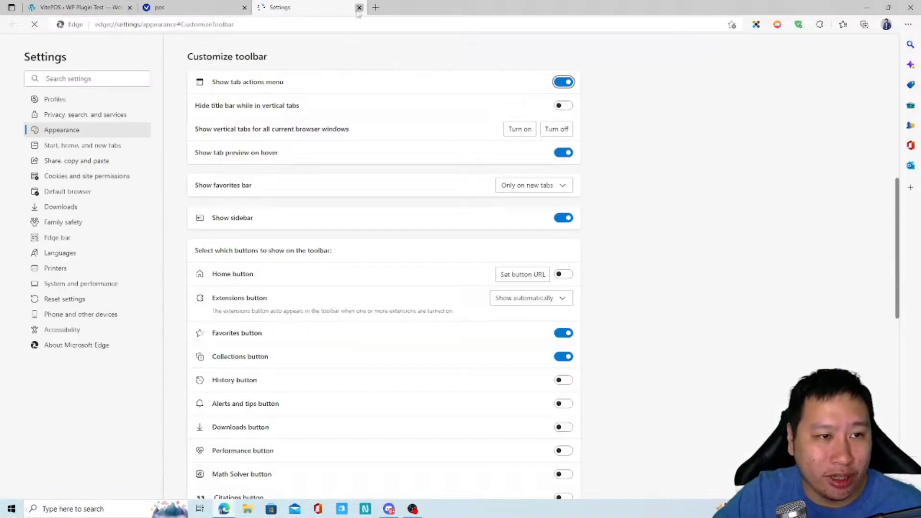
- Close the Edge Settings tab and toggle full screen on and off to show the $218.40 register
key(ctrl+w)
click(857, 49)
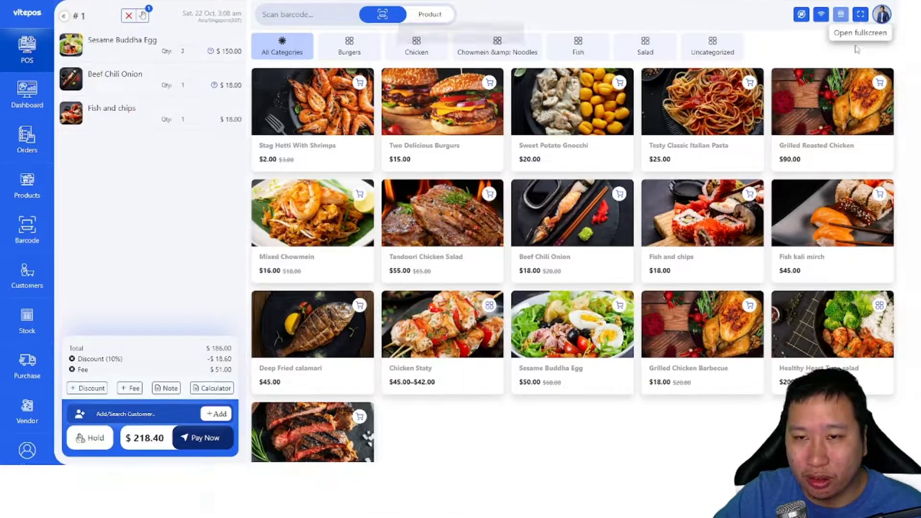
click(883, 14)
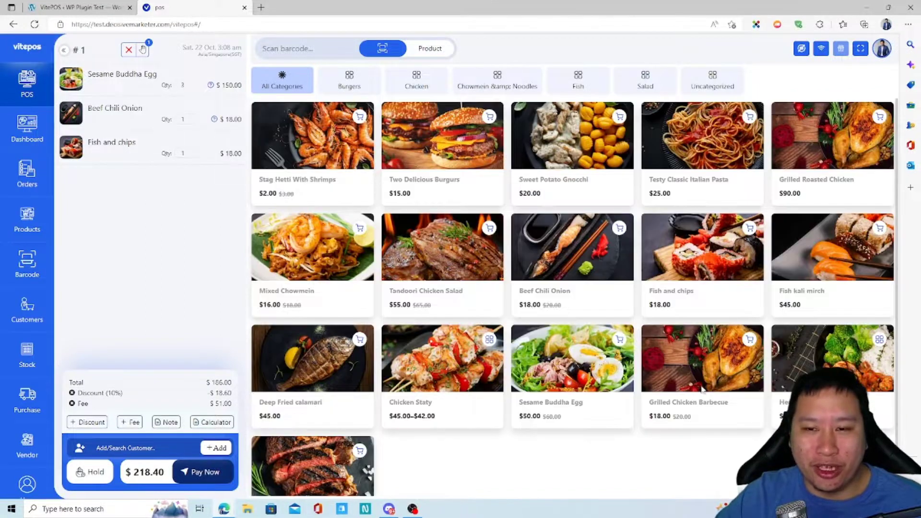
scroll(686, 388, down, 1)
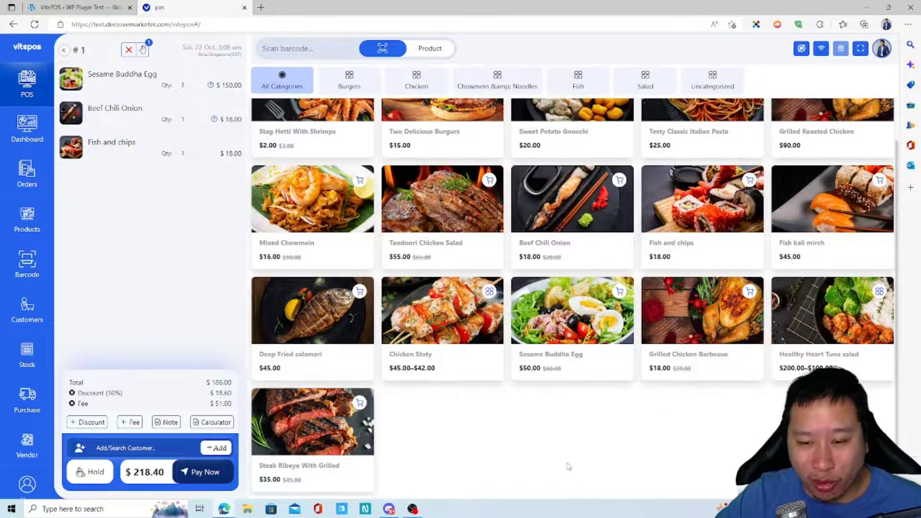